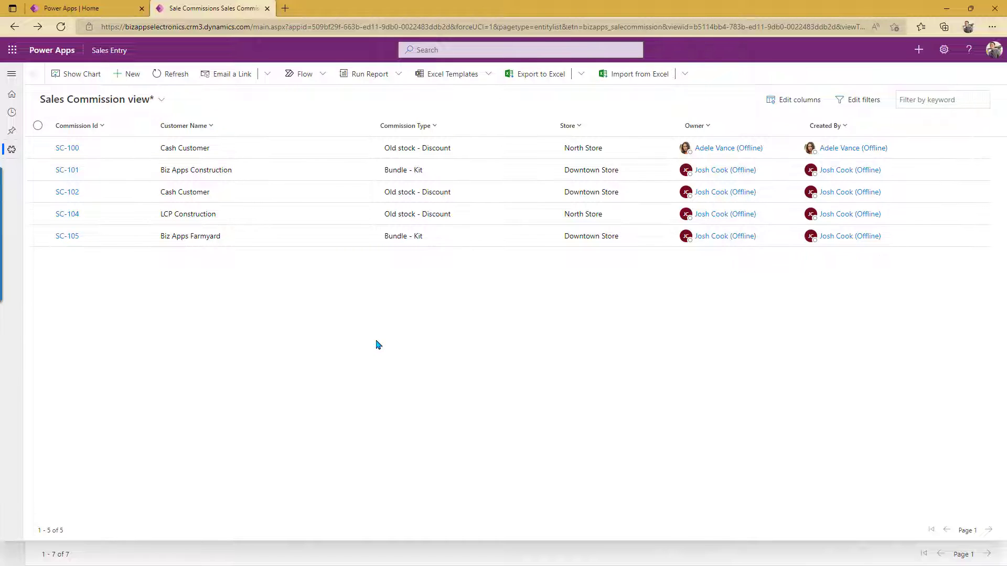
# Open the settings of the Biz Apps Electronics environment in the Power Platform admin center
pyautogui.press('F11')
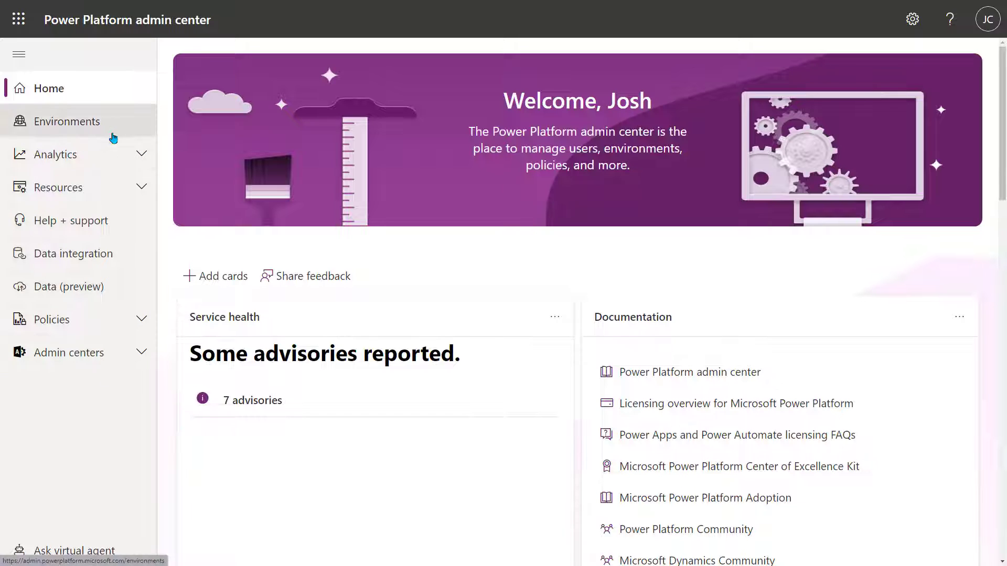
pyautogui.click(73, 123)
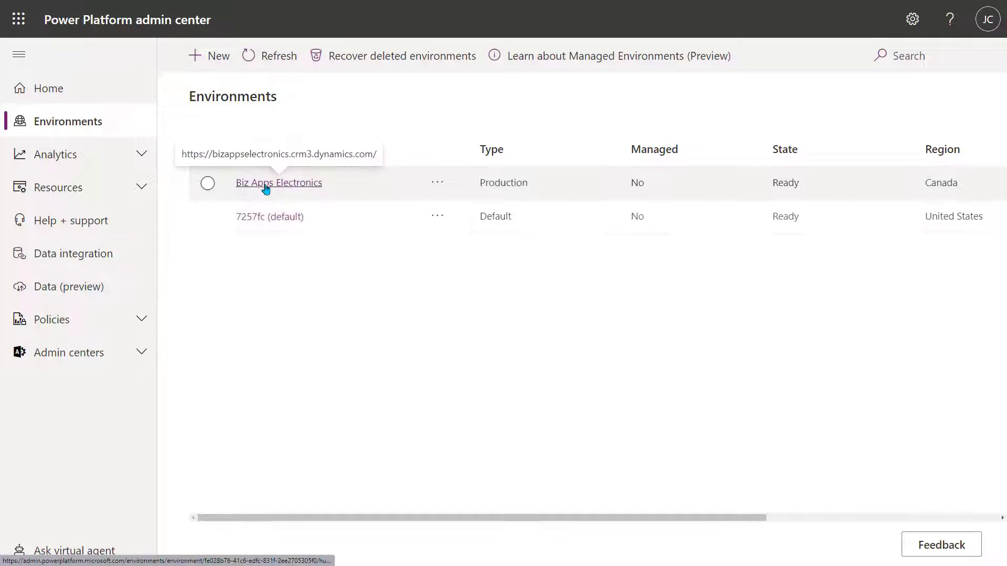
pyautogui.click(266, 187)
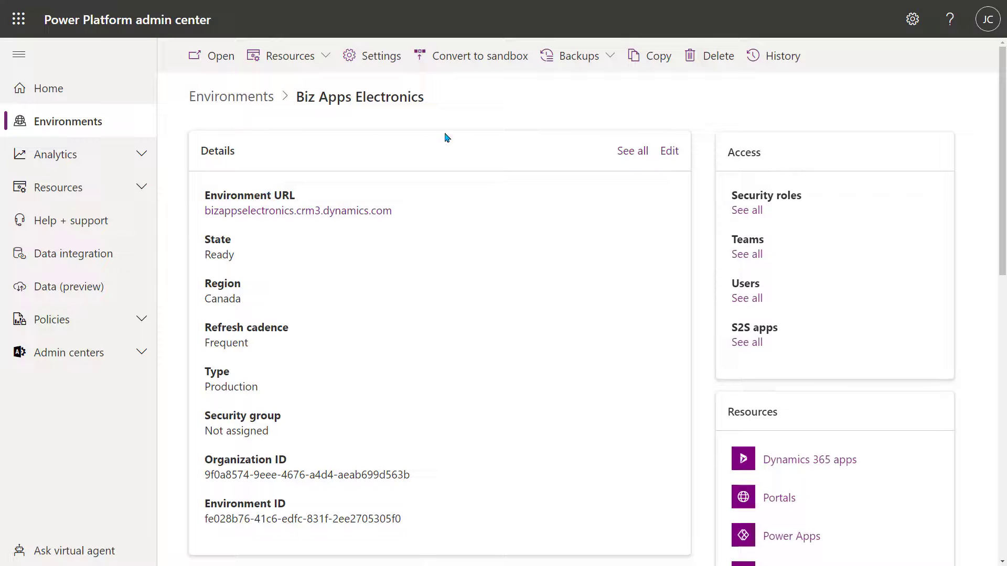
pyautogui.click(372, 57)
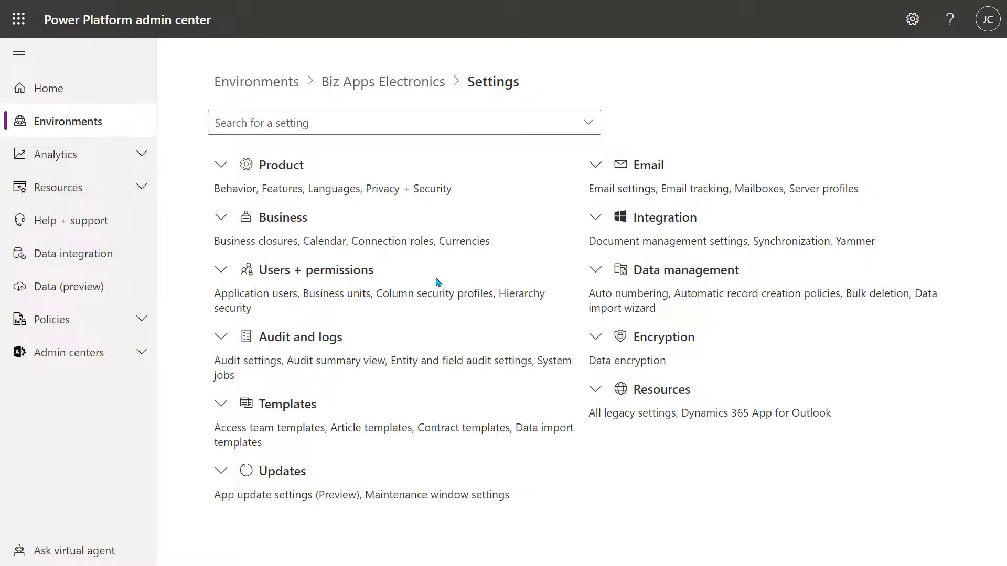
# Examine the Record ownership across business units (Preview) option in the environment's product feature settings
pyautogui.click(220, 167)
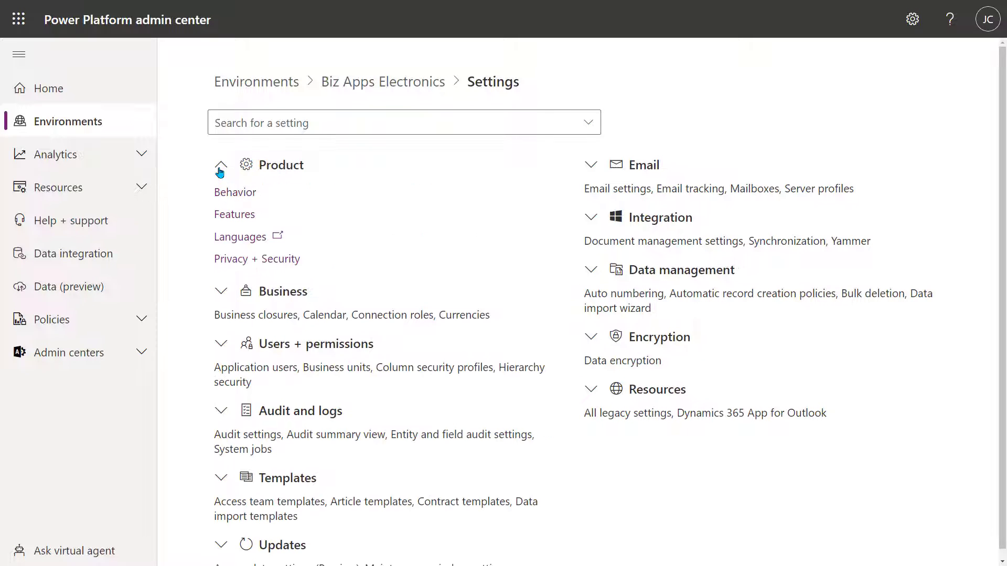
pyautogui.click(236, 220)
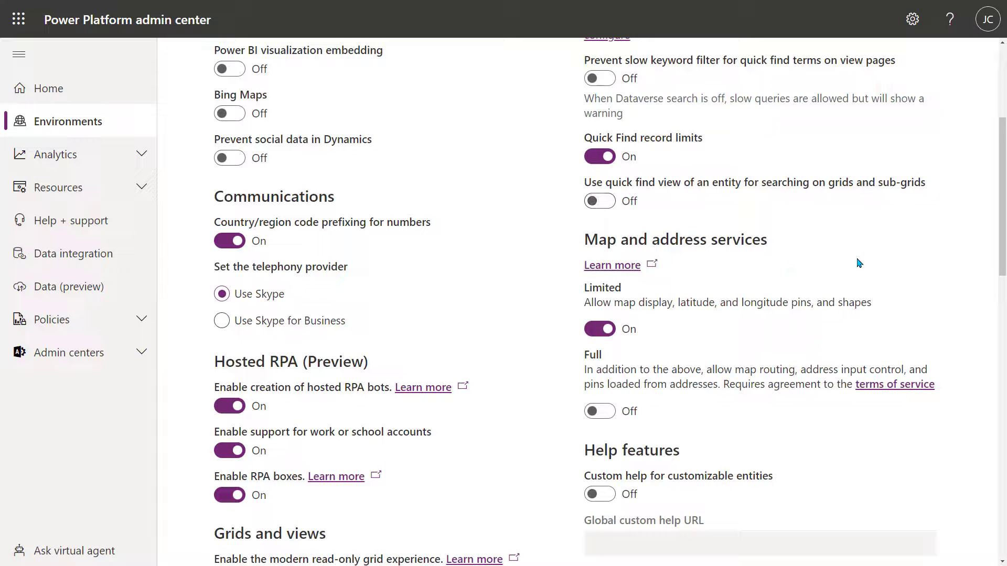
pyautogui.scroll(-7, 859, 262)
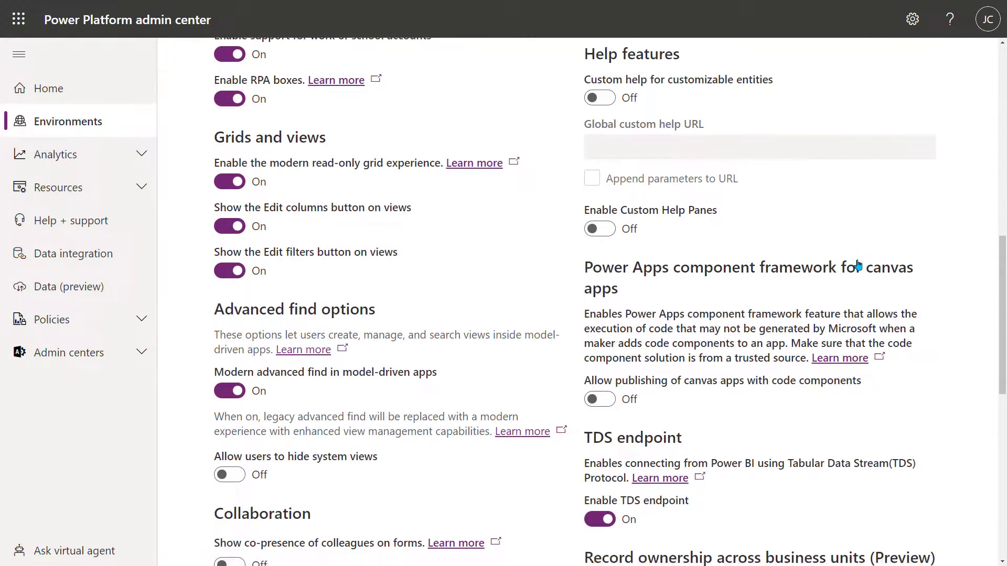
pyautogui.scroll(-6, 815, 279)
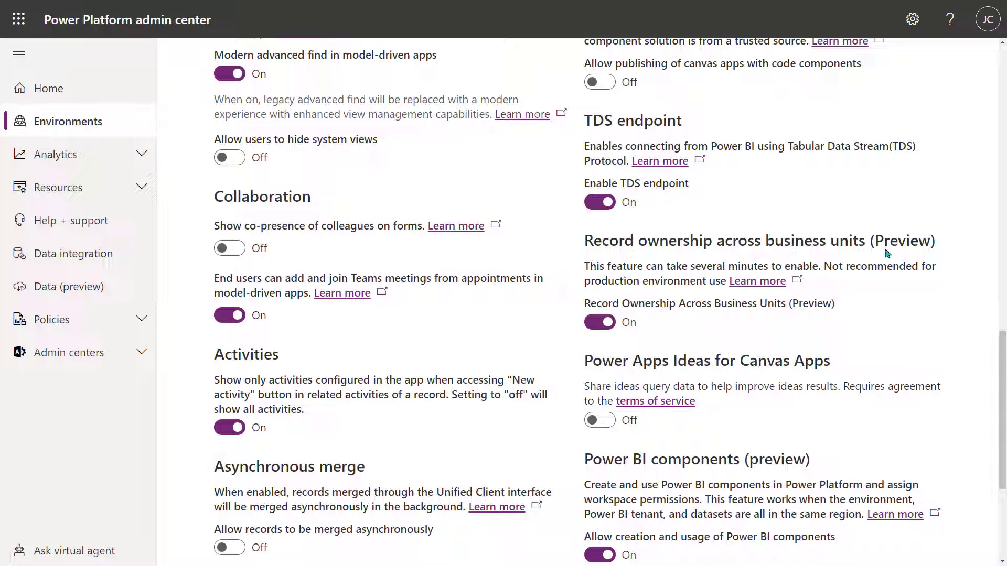
pyautogui.moveTo(585, 266); pyautogui.dragTo(939, 267)
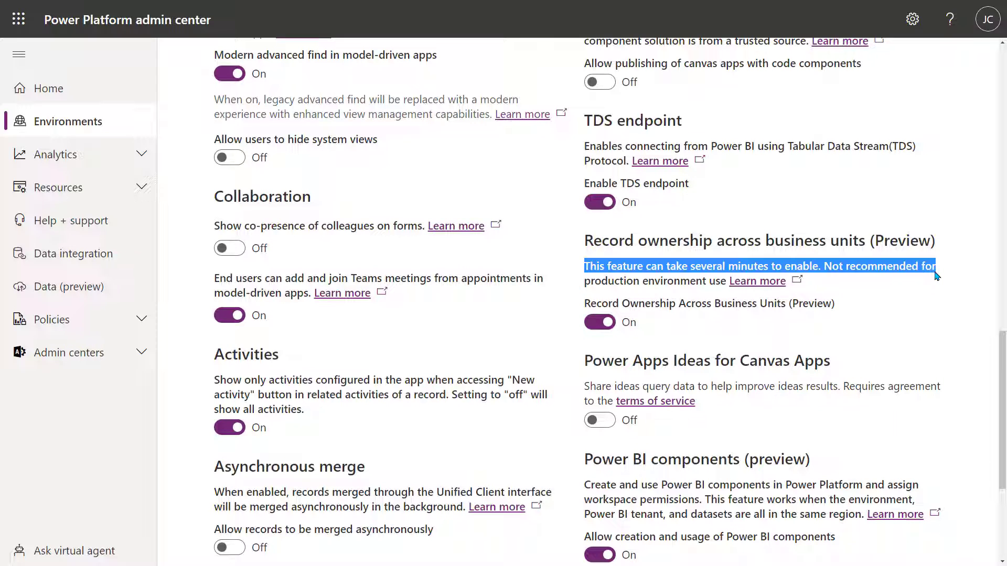
pyautogui.click(675, 274)
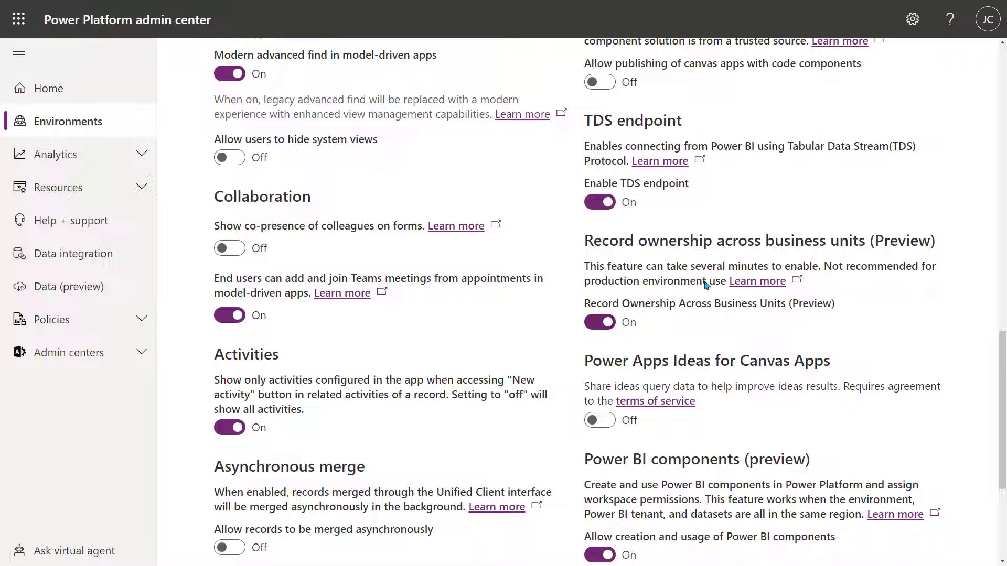
pyautogui.scroll(-4, 611, 367)
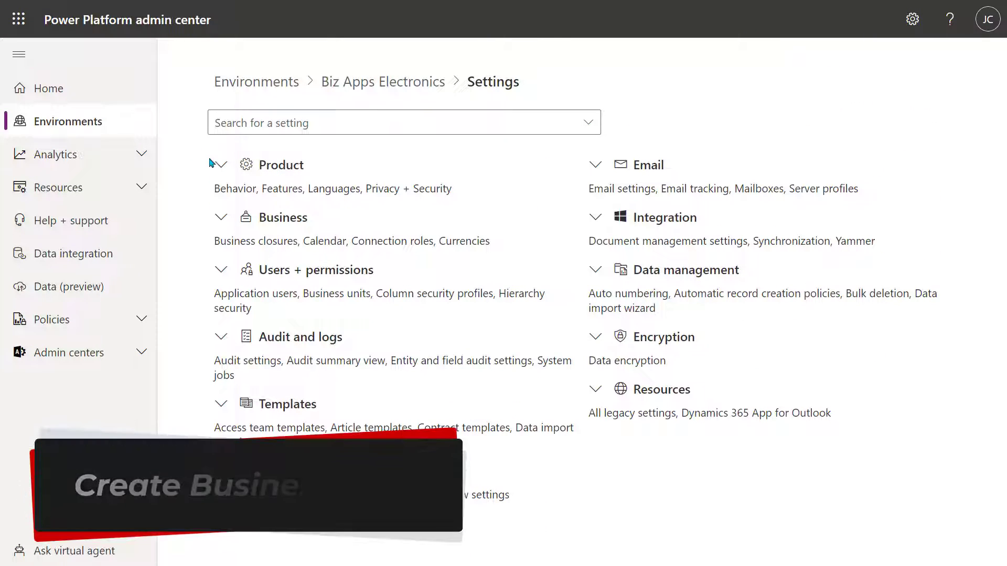
# Open the environment's Business units page from the Users + permissions settings
pyautogui.click(220, 166)
pyautogui.click(220, 165)
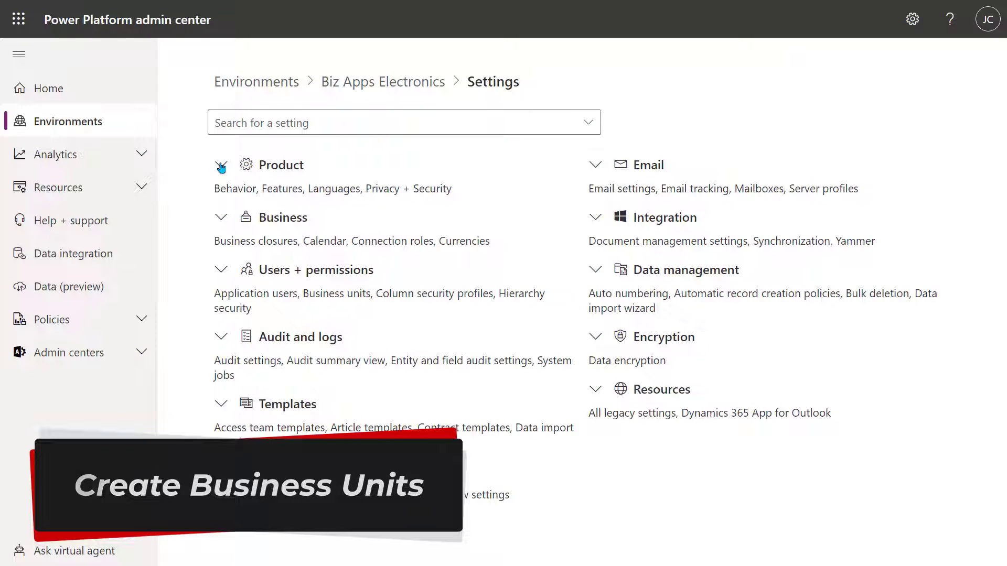
pyautogui.click(220, 271)
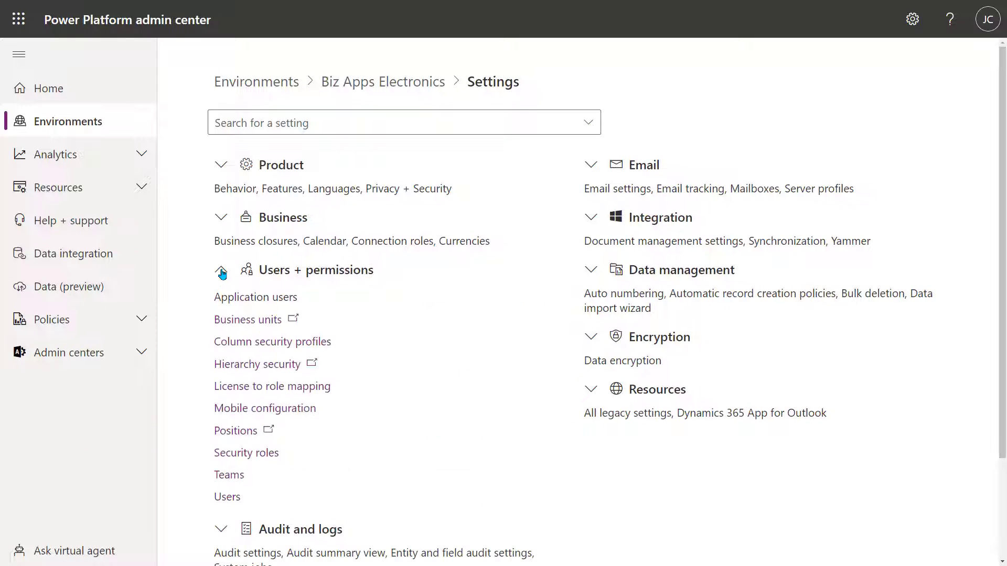
pyautogui.click(256, 322)
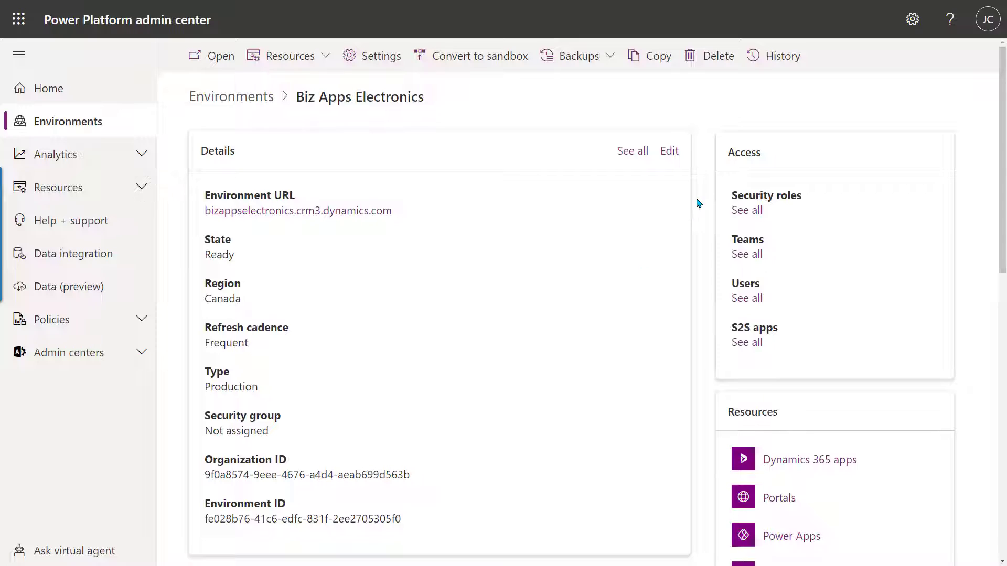
# Go to the environment's security roles and bring up the Sales Contributor role form for the bizappselectronics business unit
pyautogui.click(755, 216)
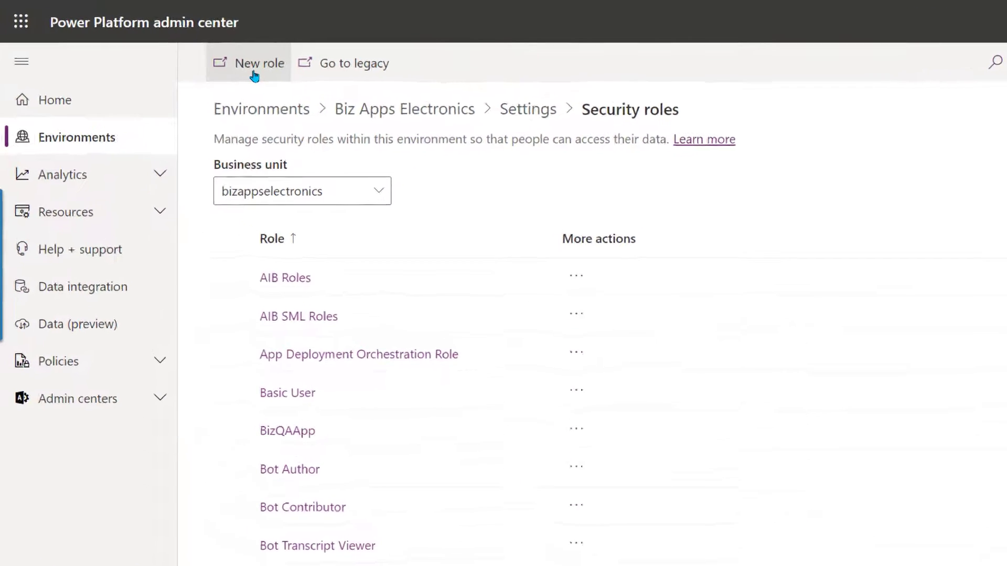
pyautogui.click(226, 58)
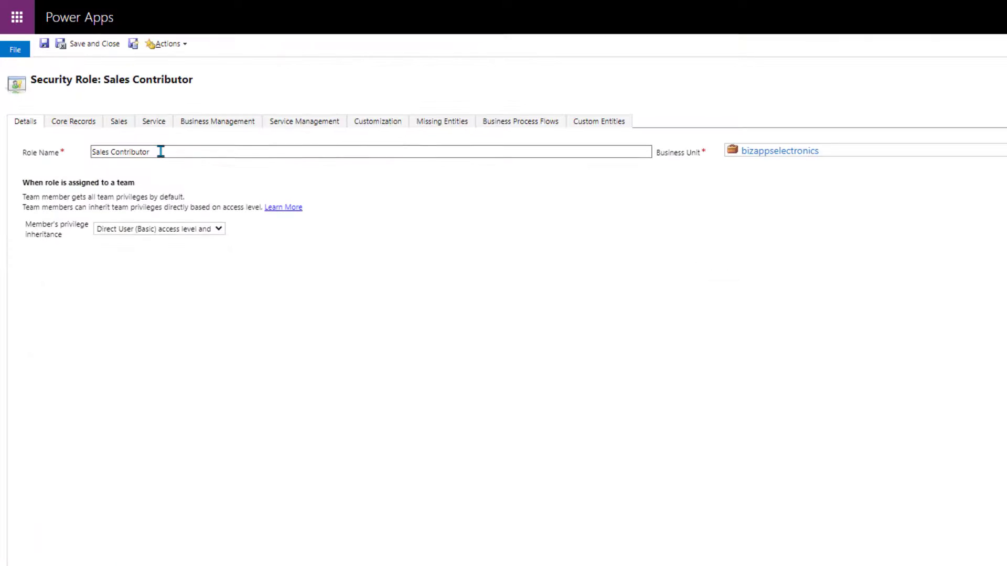
pyautogui.click(160, 152)
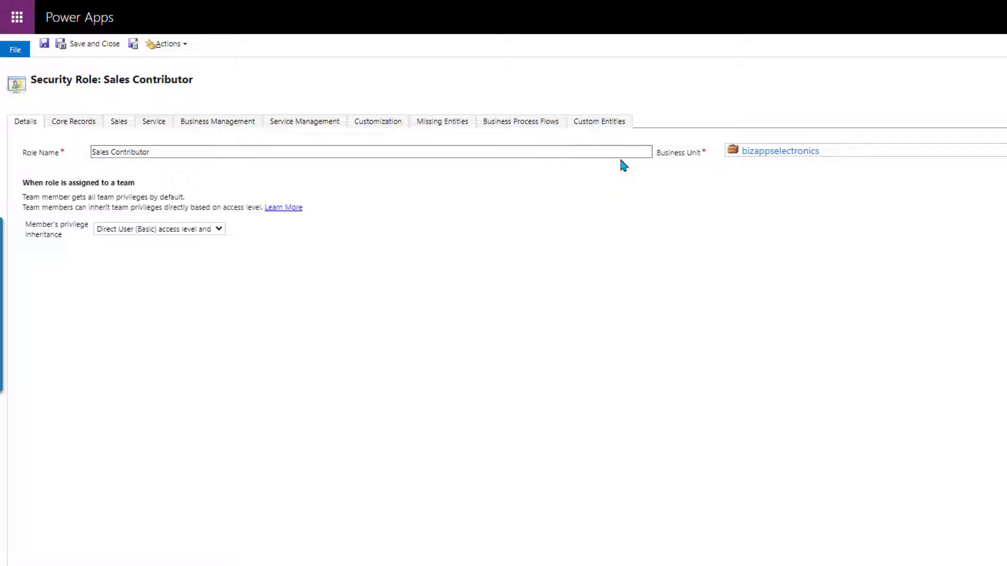
# Set the Create privilege for the Sale Commission custom table, check the Business Management privileges, and save and close the role
pyautogui.click(603, 124)
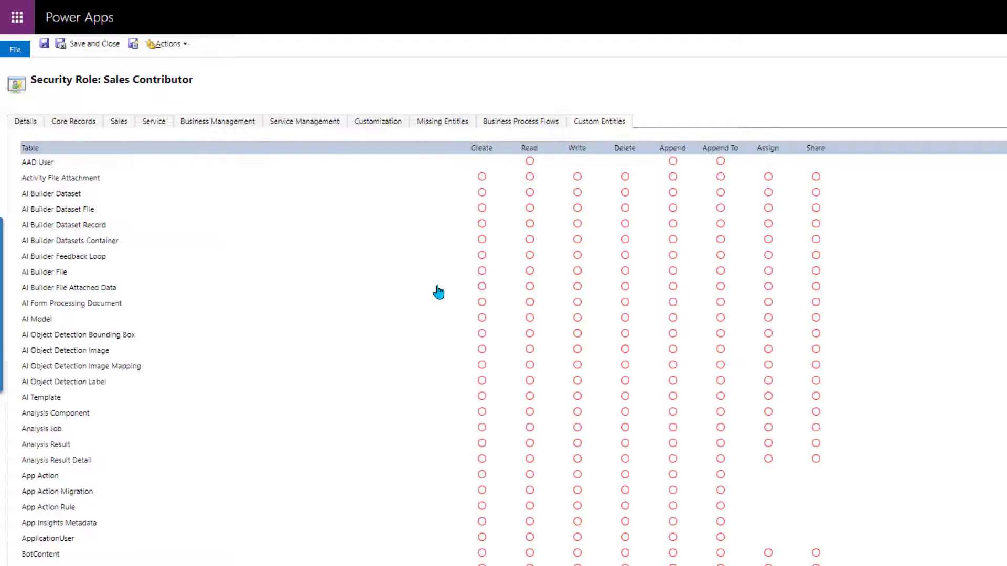
pyautogui.scroll(-20, 438, 292)
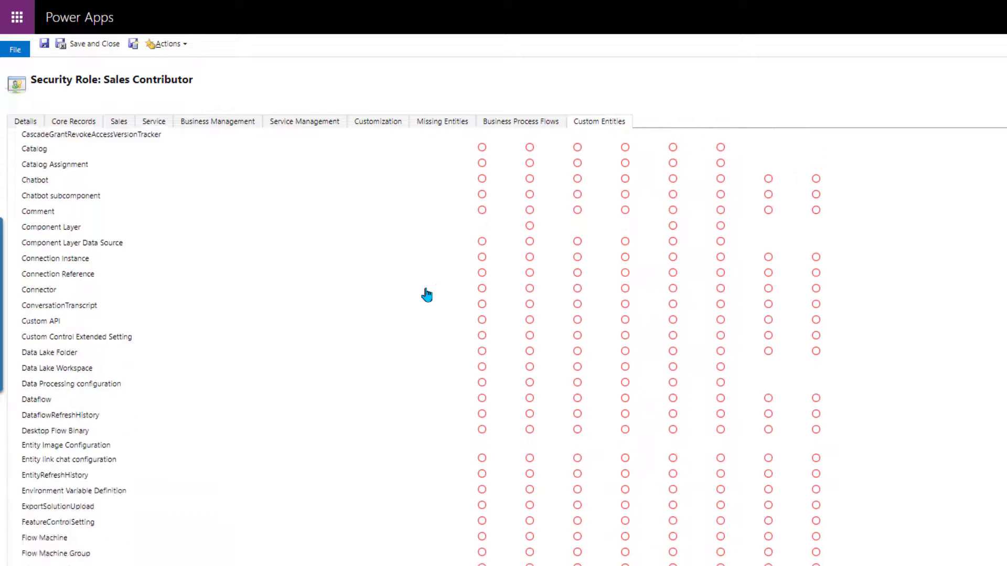
pyautogui.scroll(-5, 422, 294)
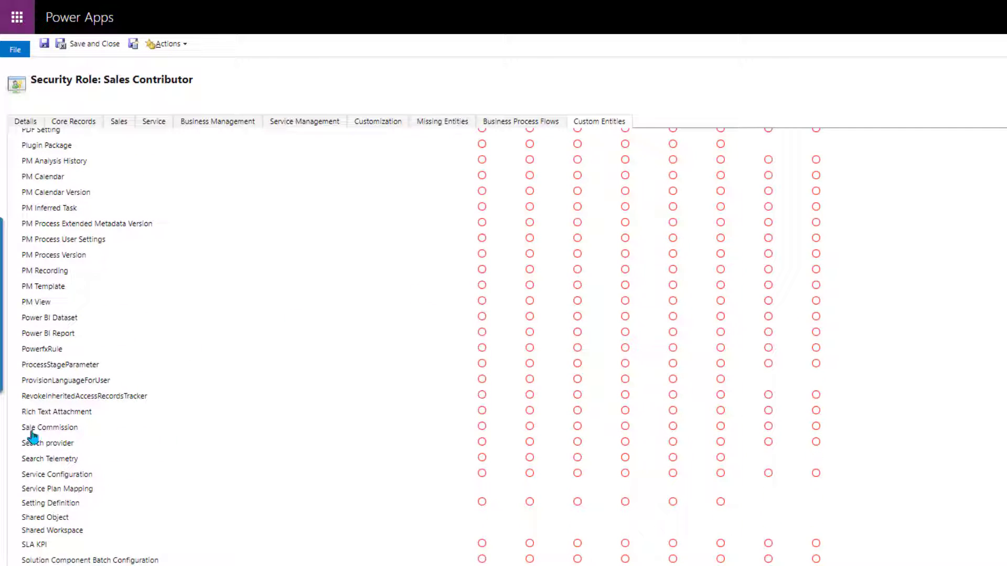
pyautogui.click(480, 427)
pyautogui.click(216, 126)
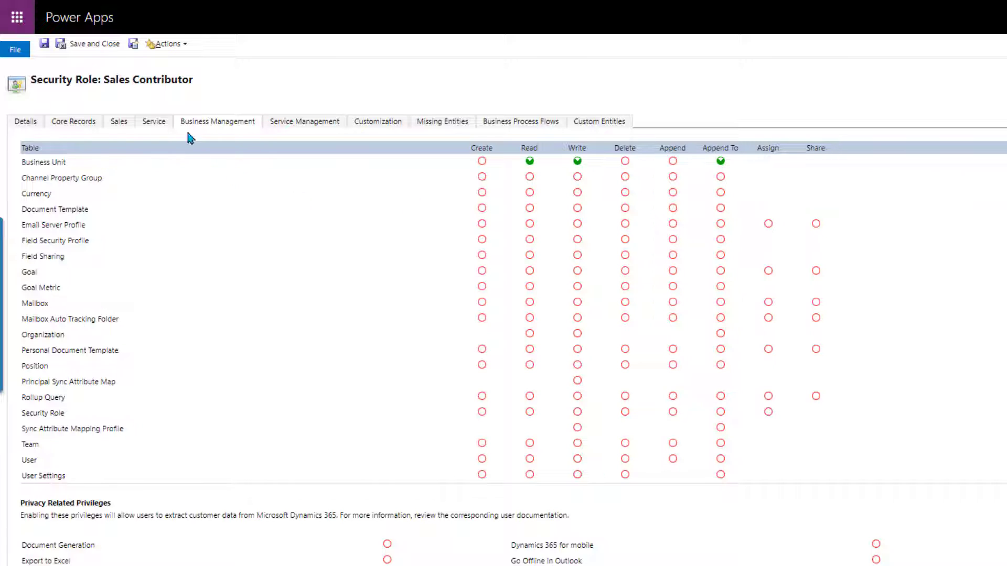
pyautogui.click(68, 50)
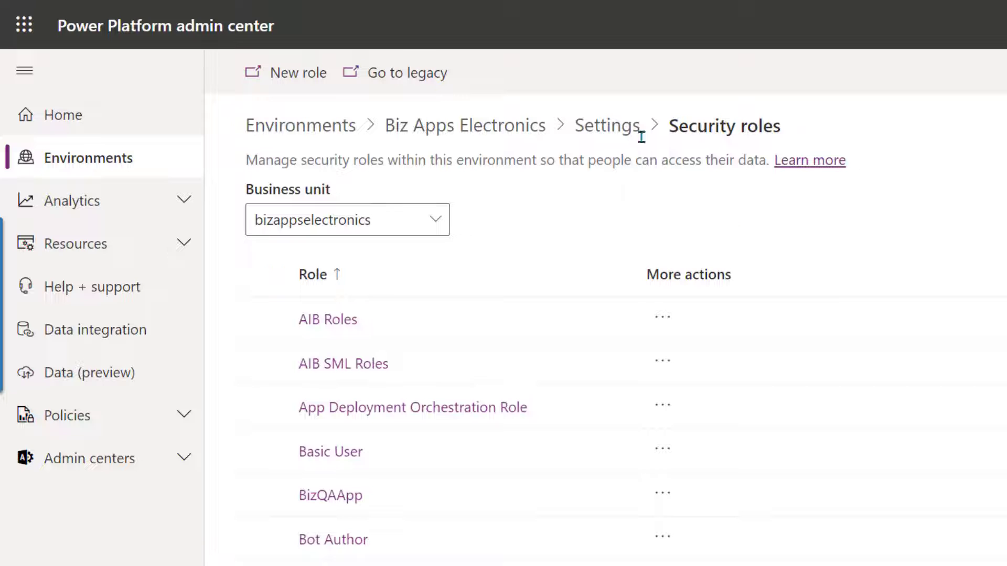
# Switch to the Power Apps solutions list and open the Sales Info solution
pyautogui.moveTo(522, 6)
pyautogui.click(789, 14)
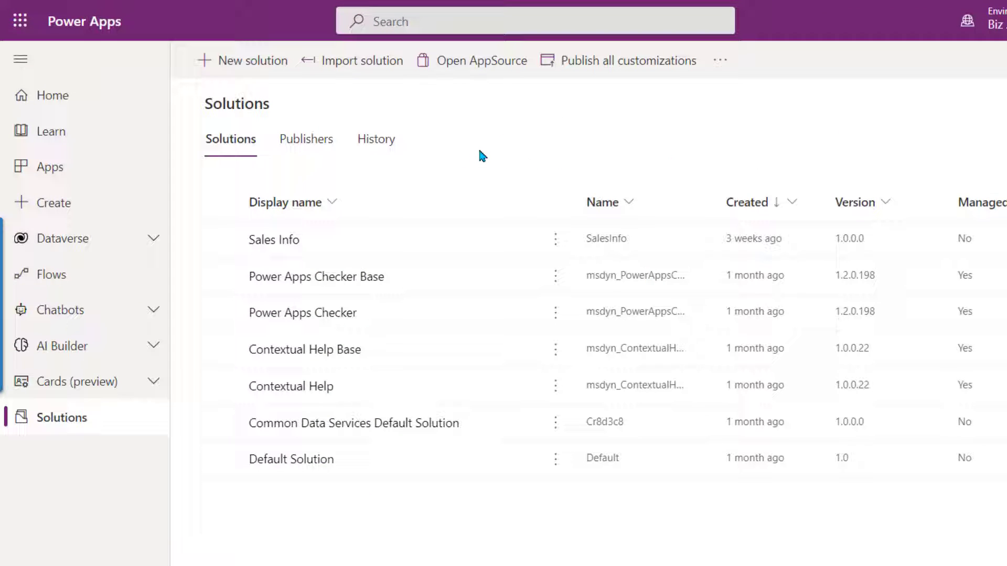
pyautogui.click(273, 241)
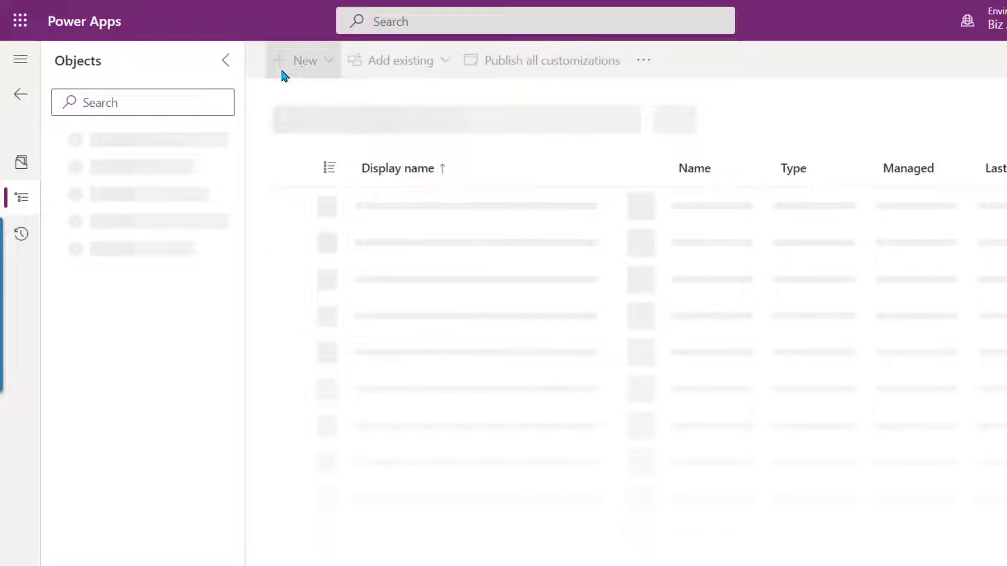
# Look at the options for creating a new security role or adding an existing one in the Sales Info solution
pyautogui.click(326, 62)
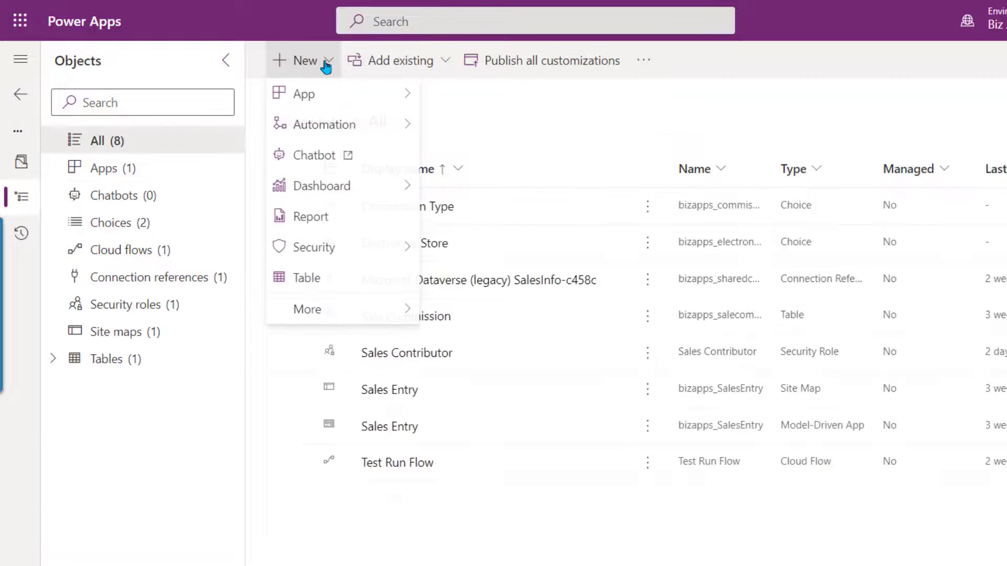
pyautogui.moveTo(348, 244)
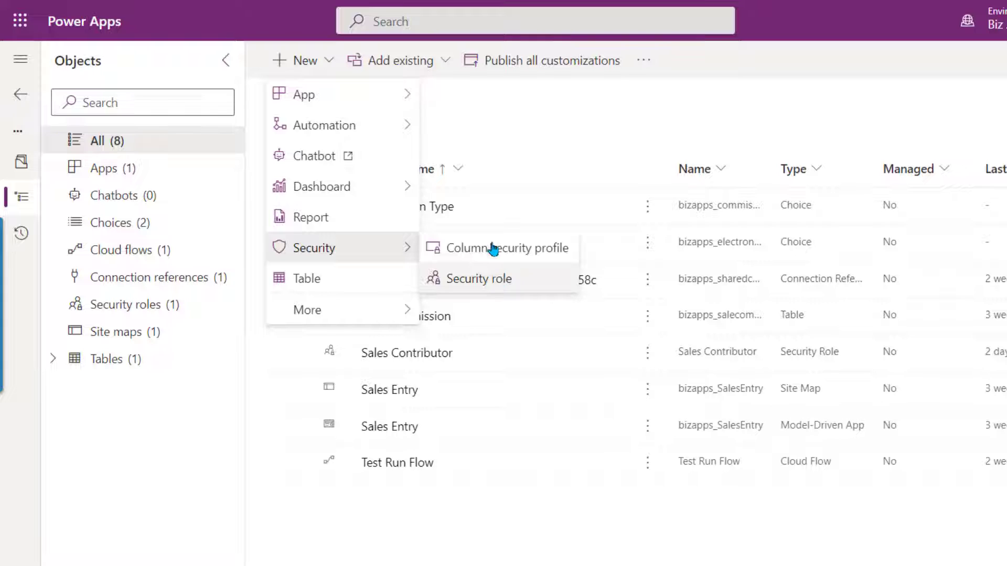
pyautogui.click(478, 130)
pyautogui.click(414, 67)
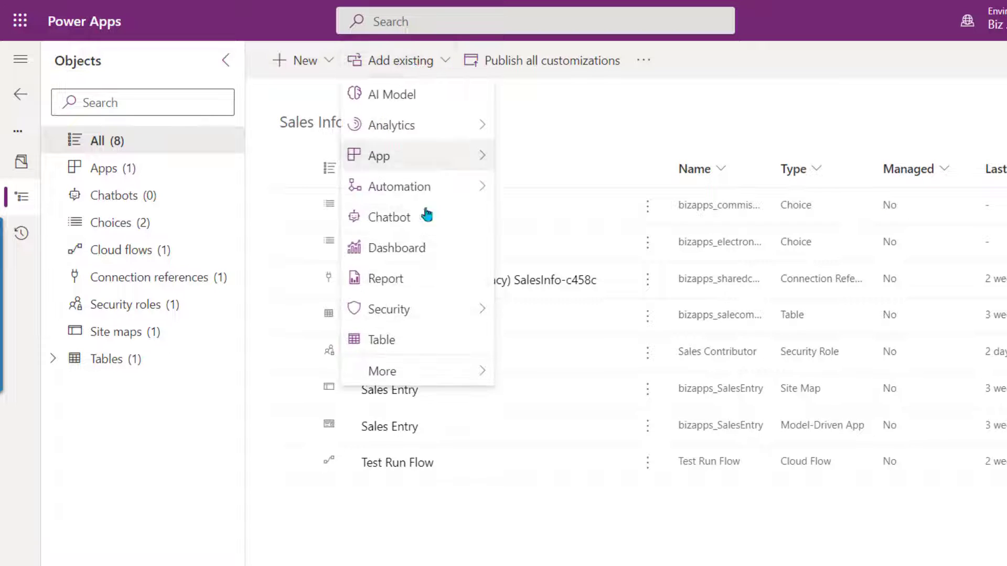
pyautogui.moveTo(433, 315)
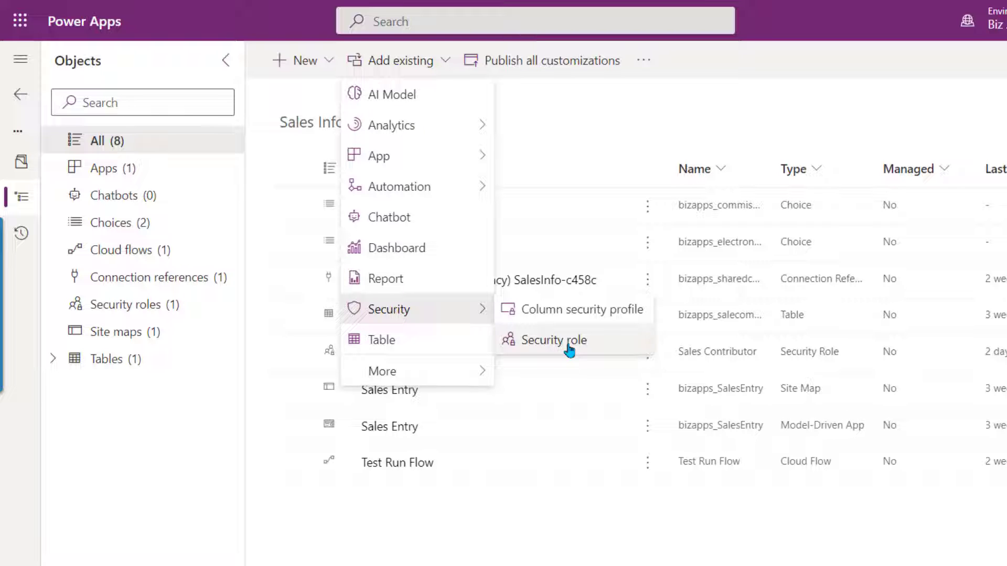
pyautogui.click(570, 350)
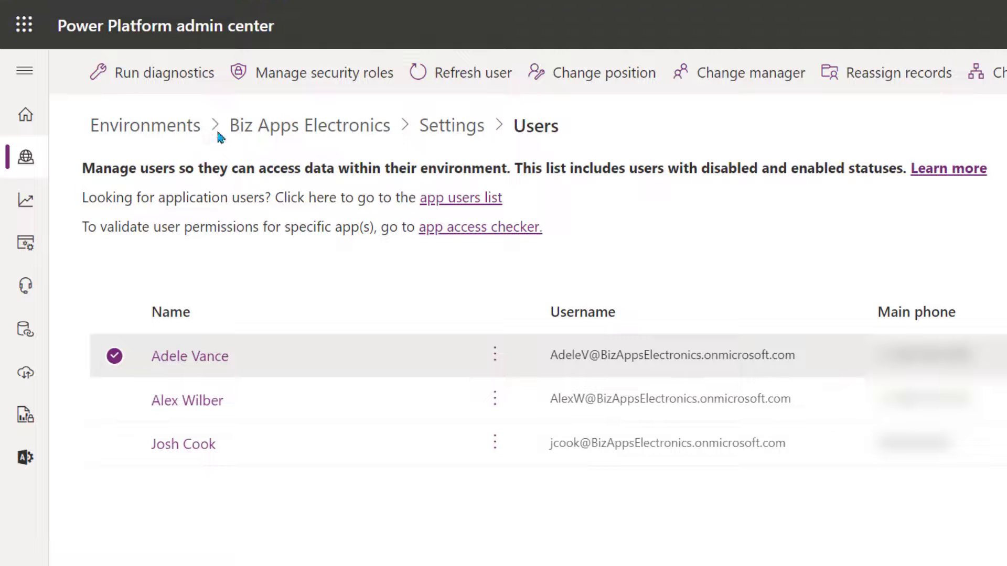
# Open the Biz Apps Electronics environment's user list and bring up security role management for the first listed user
pyautogui.click(374, 133)
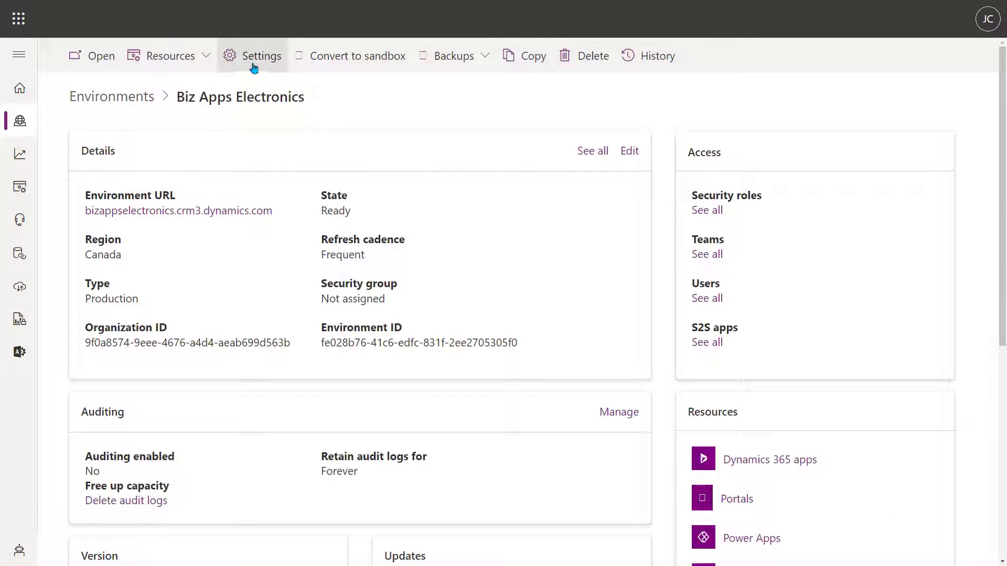
pyautogui.click(706, 300)
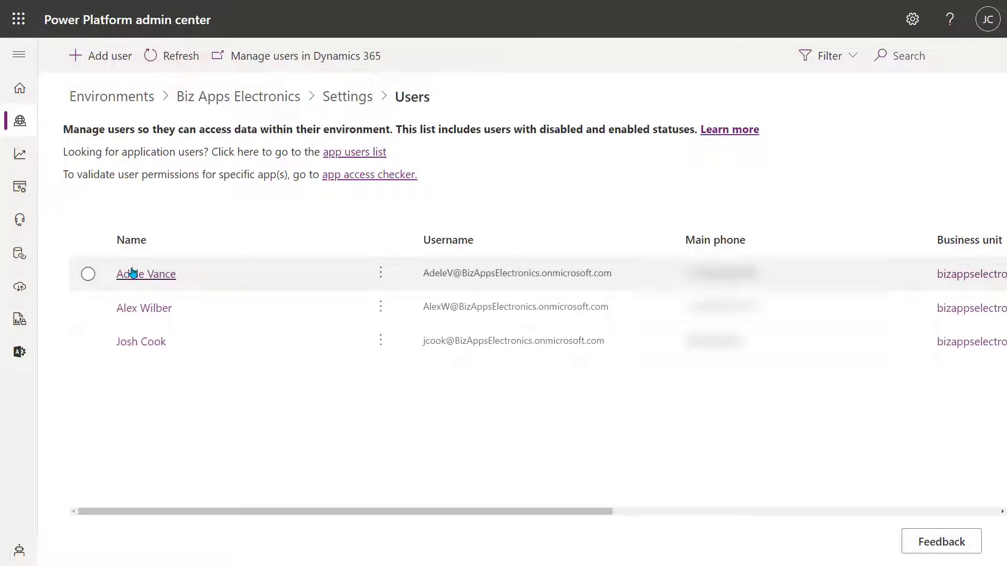
pyautogui.click(153, 276)
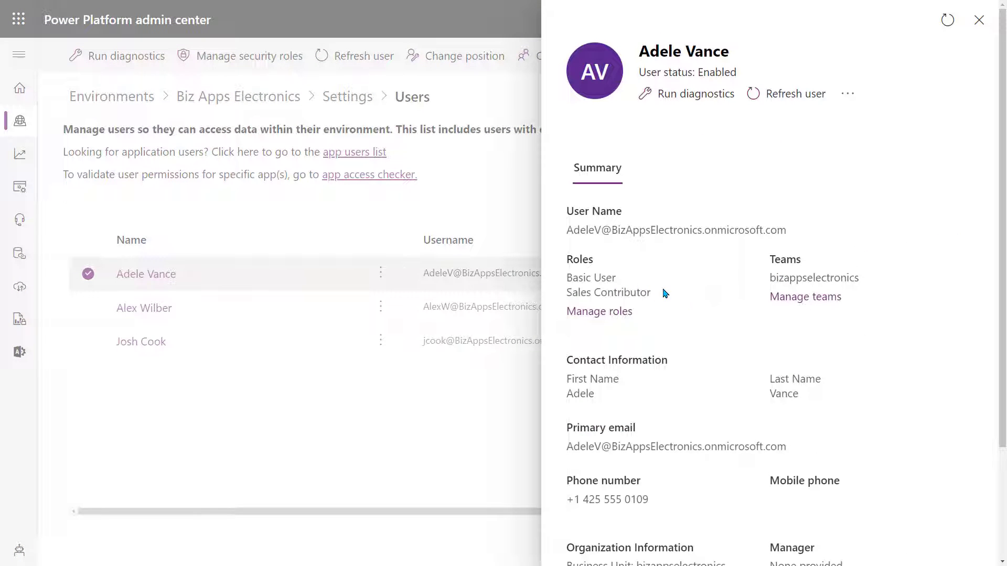
pyautogui.click(599, 315)
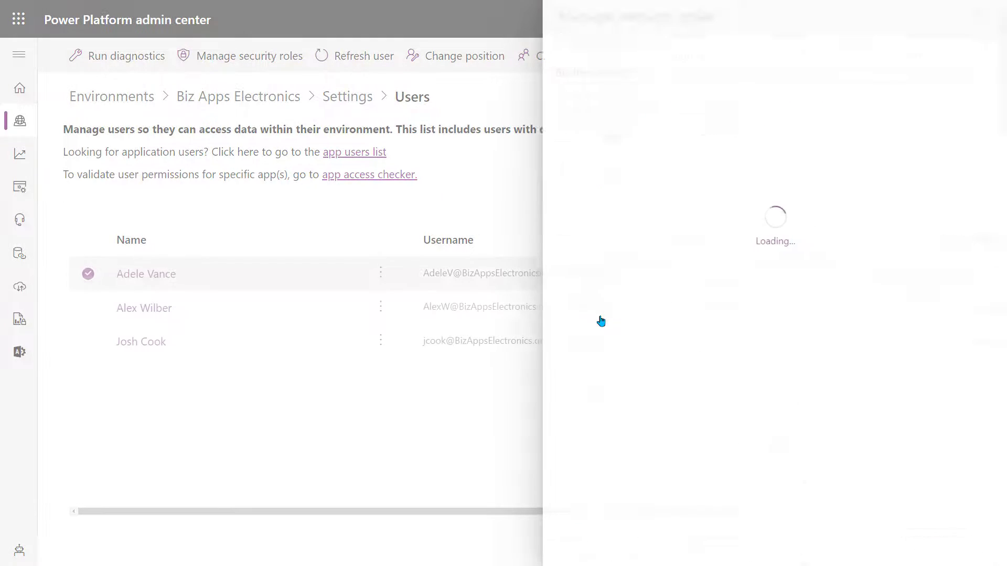
# Review the user's role assignments in the bizappselectronics business unit, including Sales Contributor and Basic User
pyautogui.scroll(-15, 760, 262)
pyautogui.scroll(-10, 728, 367)
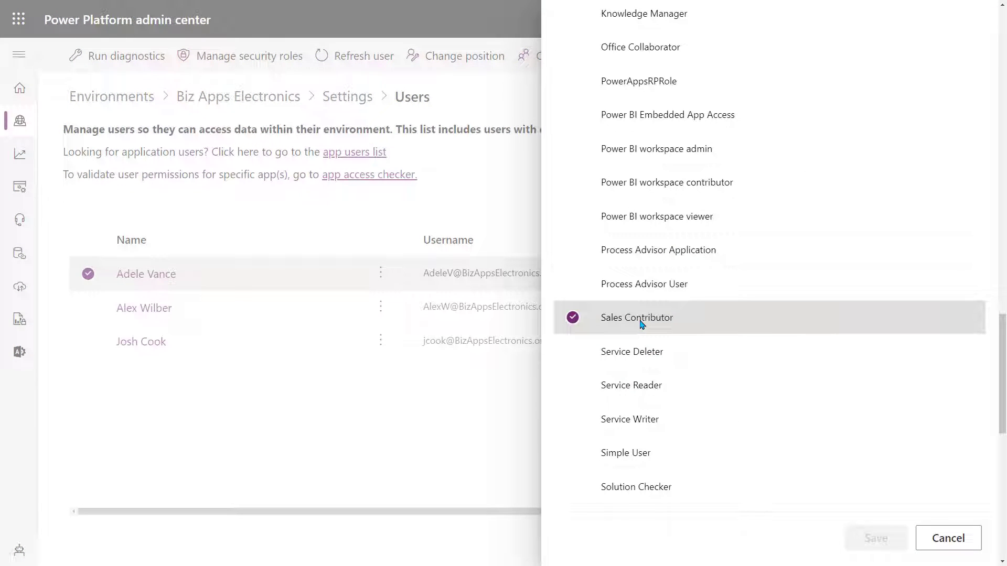
pyautogui.scroll(20, 730, 330)
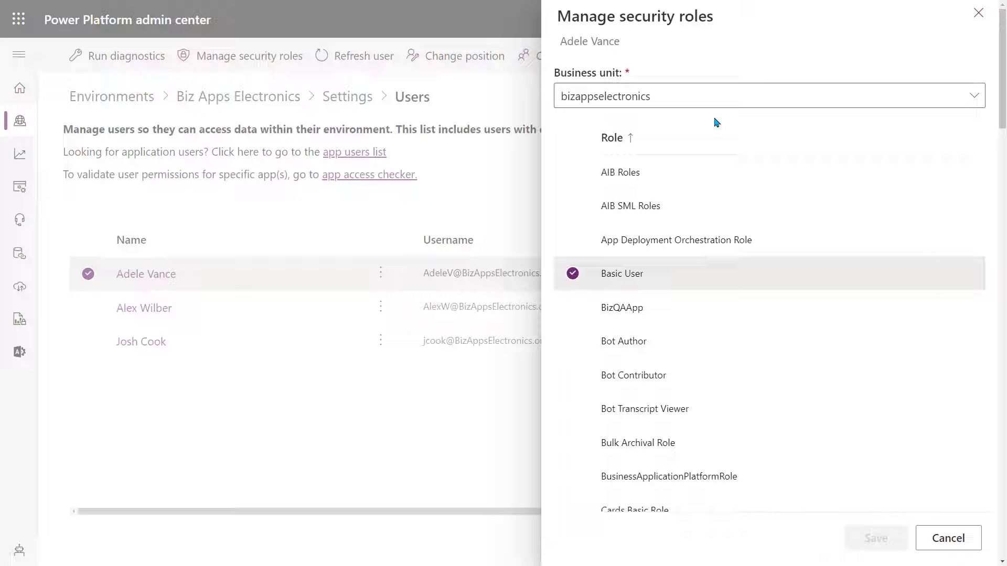
# Review the user's security role assignments in the DowntownStore-BU business unit
pyautogui.click(972, 97)
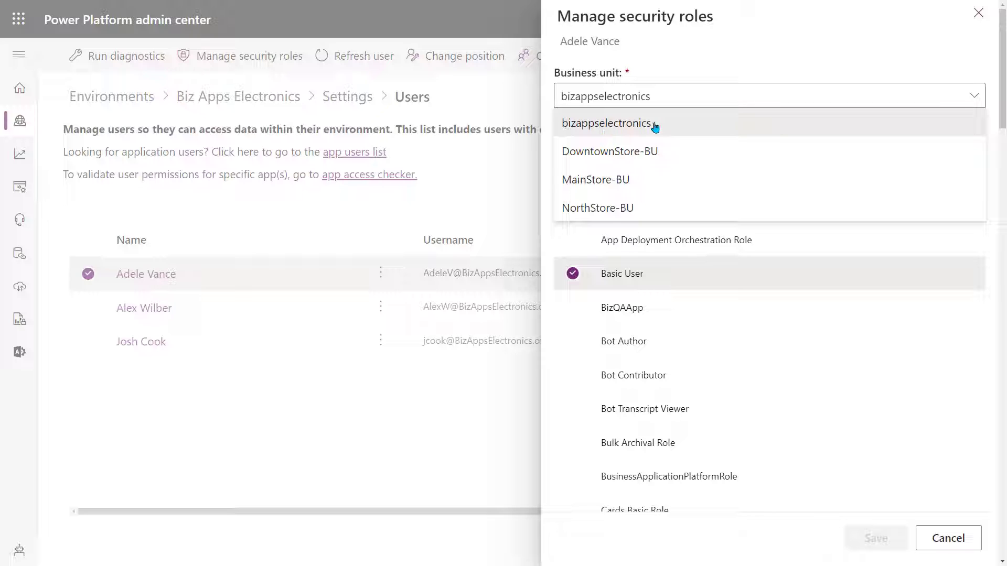
pyautogui.click(640, 153)
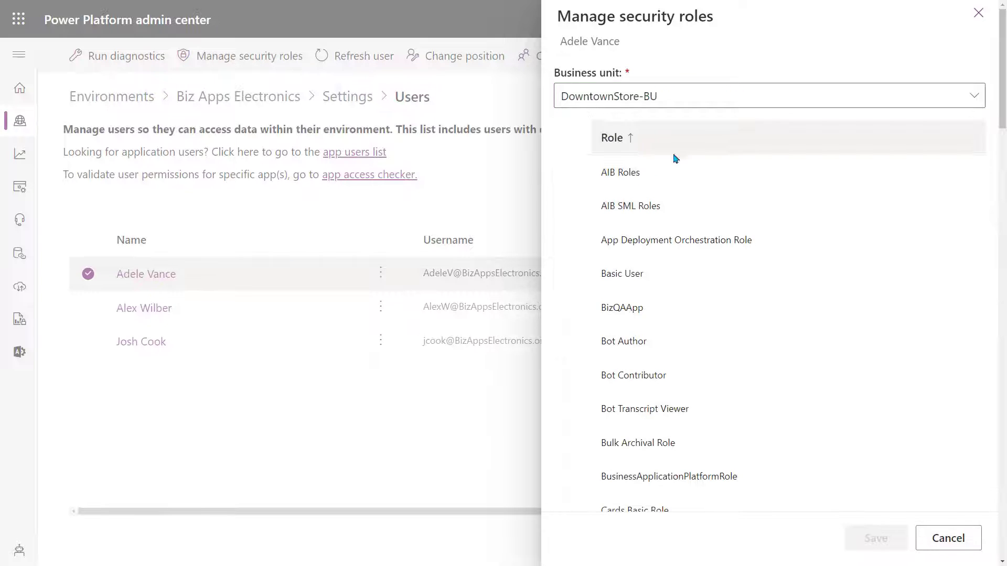
pyautogui.scroll(-4, 801, 171)
pyautogui.scroll(-20, 801, 171)
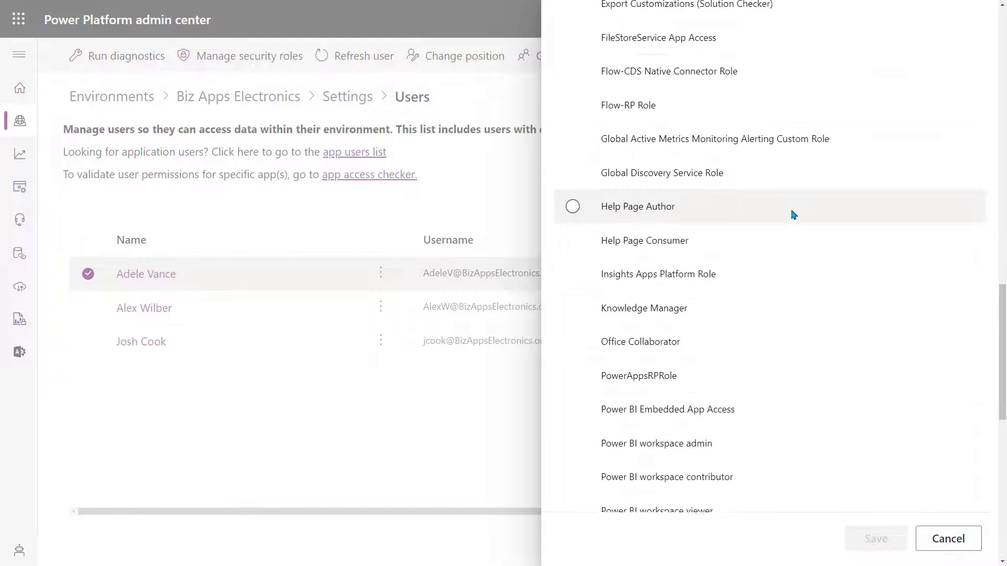
pyautogui.scroll(-2, 789, 216)
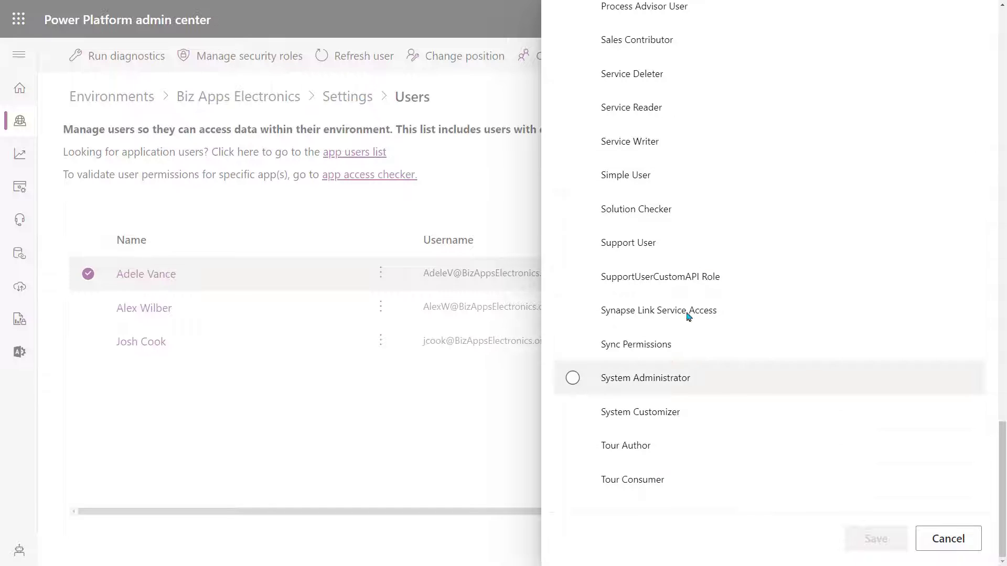
pyautogui.scroll(20, 696, 359)
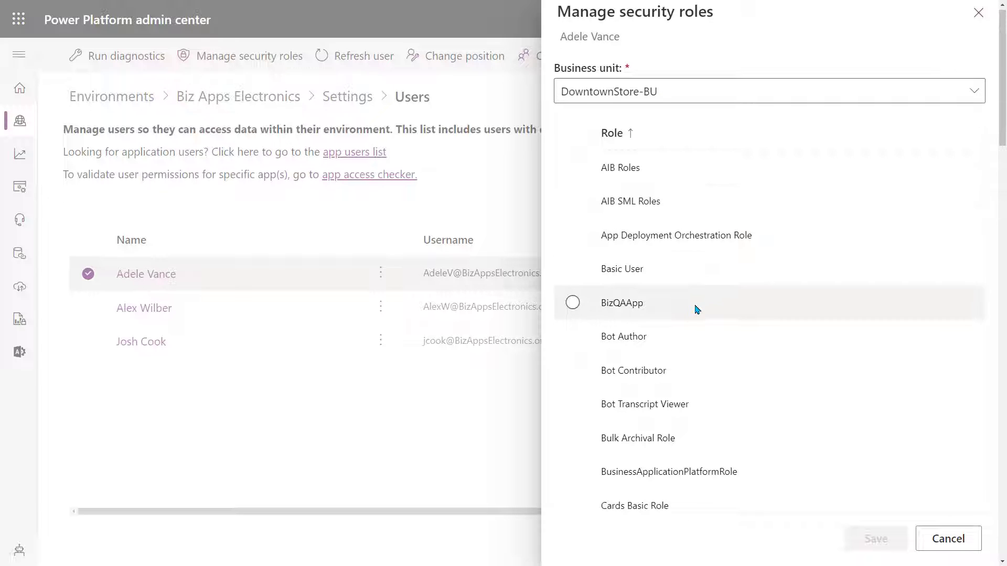
pyautogui.scroll(-15, 697, 309)
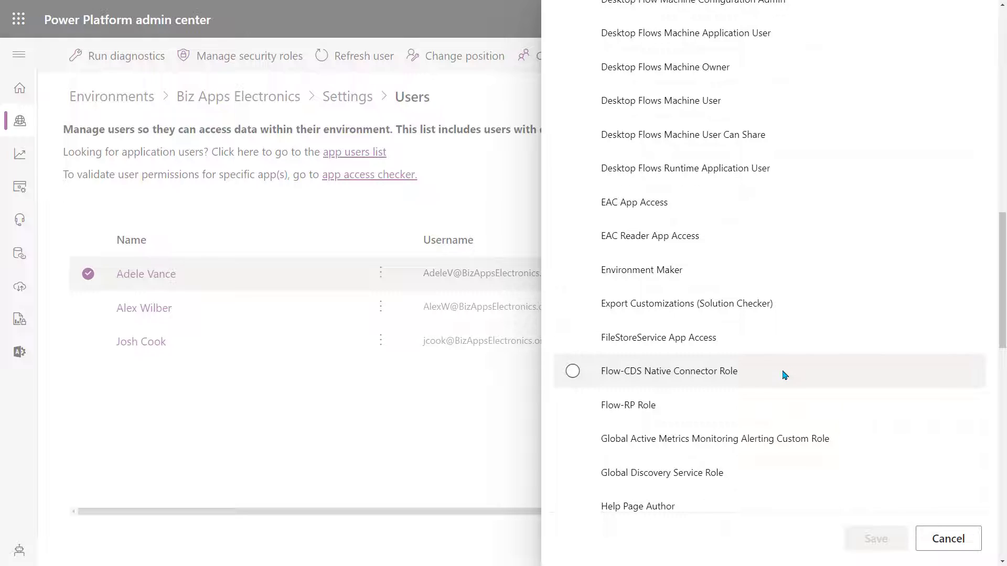
pyautogui.scroll(20, 785, 191)
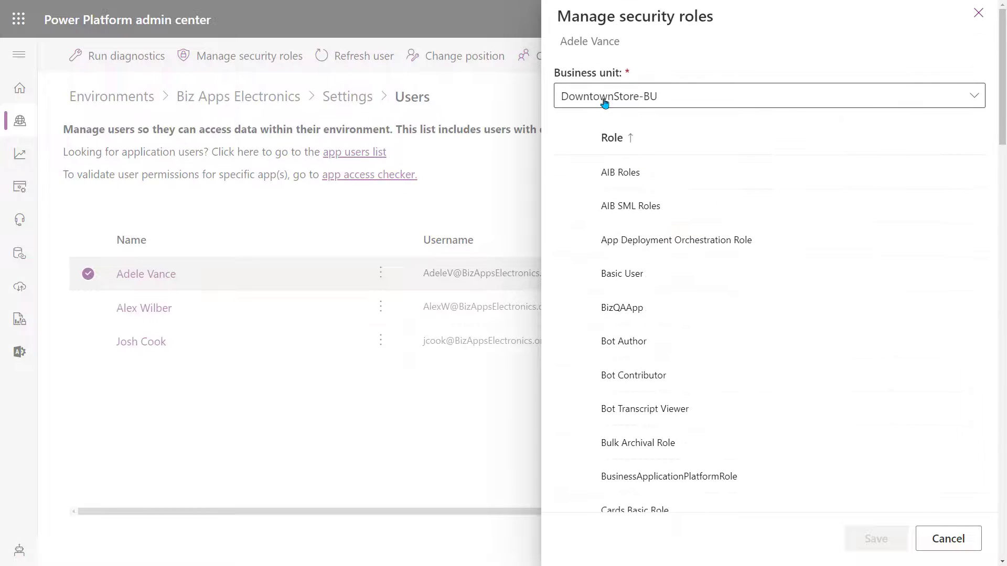
# Assign the user the Sales Contributor role in the MainStore-BU business unit and save the role changes
pyautogui.click(668, 103)
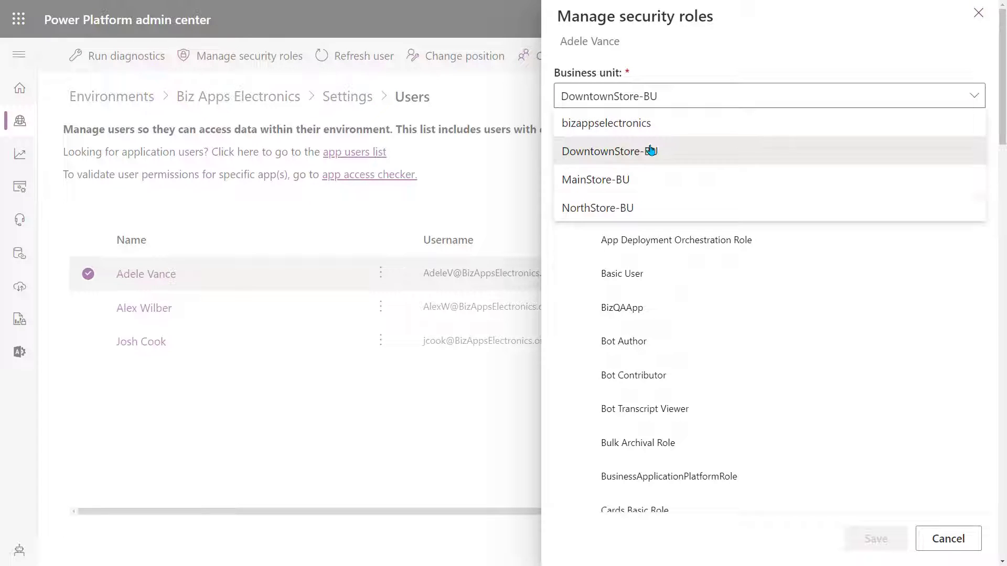
pyautogui.click(627, 190)
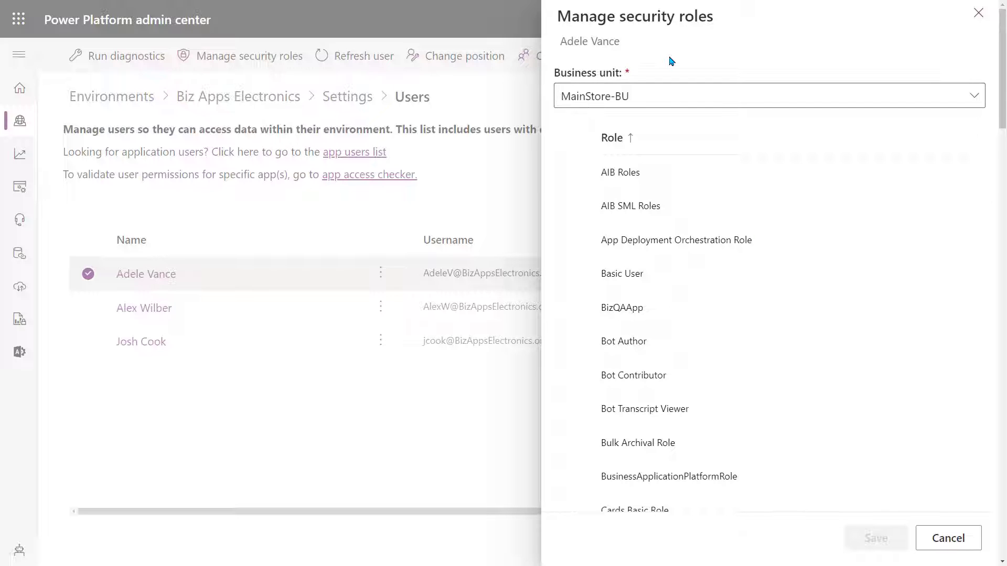
pyautogui.scroll(-3, 738, 272)
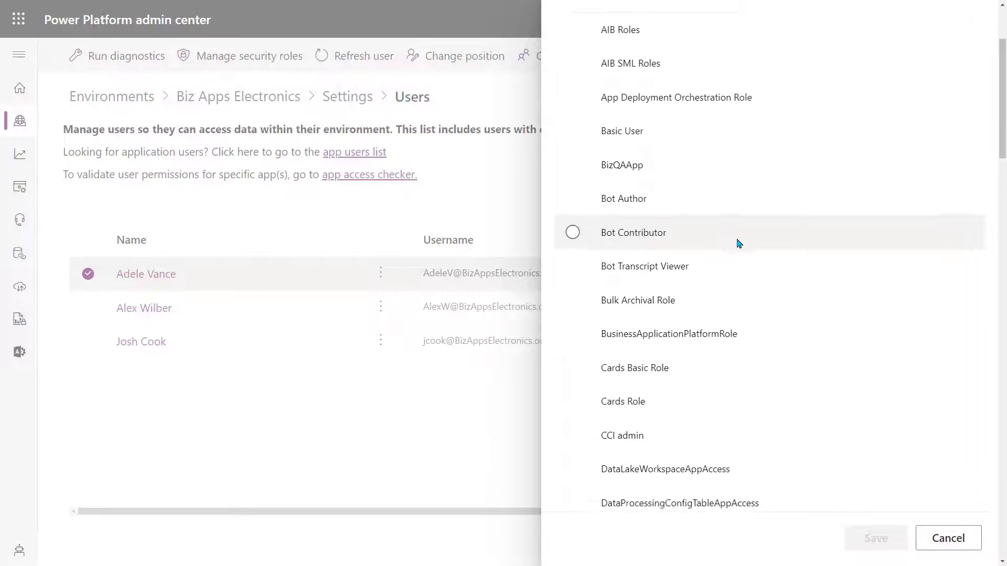
pyautogui.scroll(3, 627, 137)
pyautogui.scroll(-9, 730, 249)
pyautogui.scroll(-20, 757, 268)
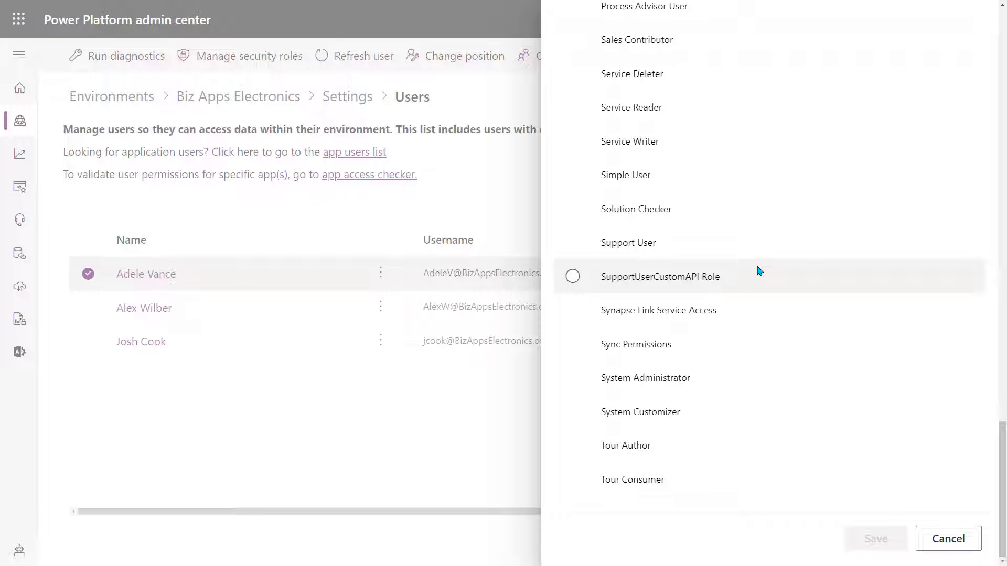
pyautogui.scroll(3, 759, 271)
pyautogui.click(697, 210)
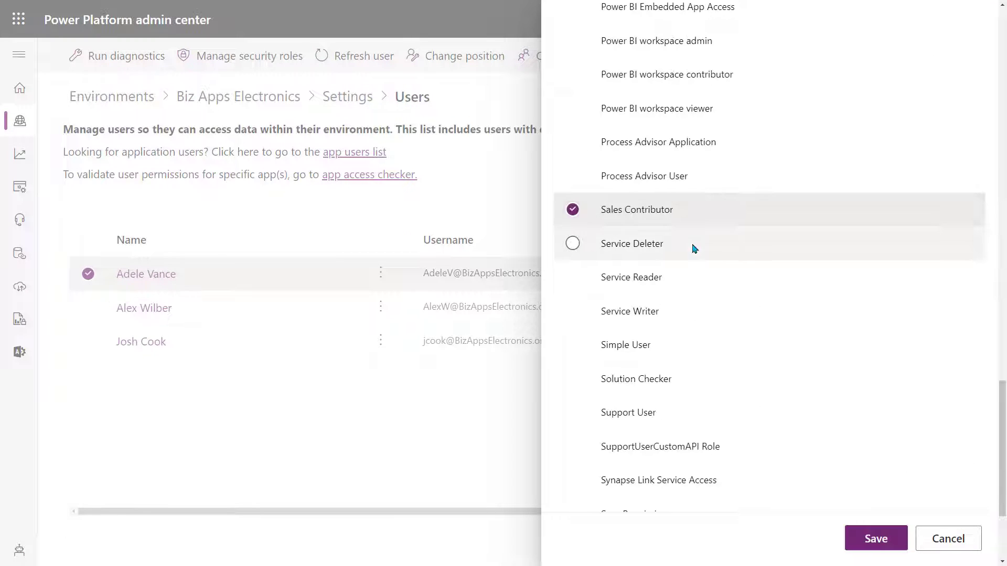
pyautogui.click(879, 545)
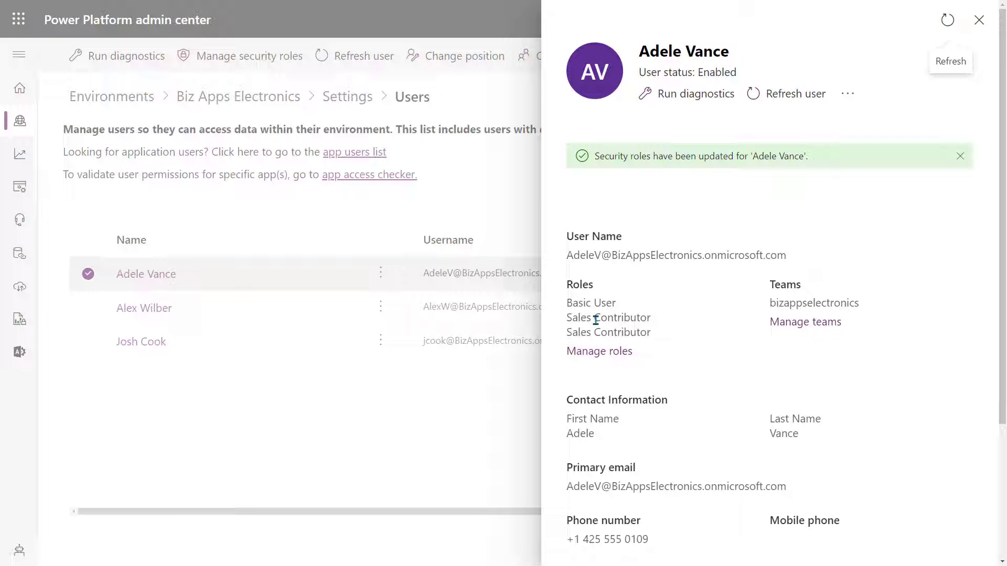
pyautogui.moveTo(580, 318); pyautogui.dragTo(635, 317)
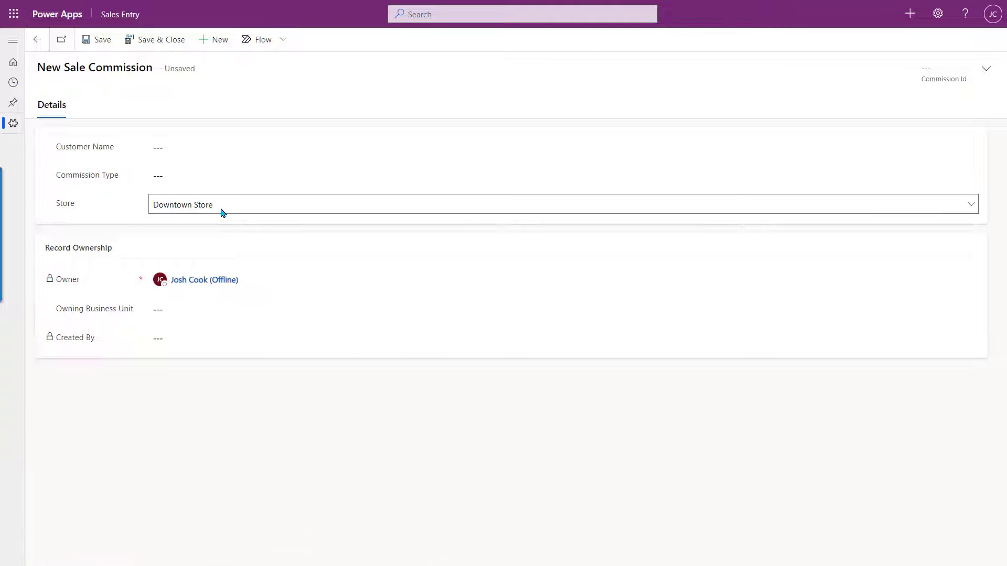
# In the Sales Entry app's new Sale Commission record, set the store to North Store
pyautogui.click(220, 208)
pyautogui.click(180, 243)
pyautogui.click(209, 207)
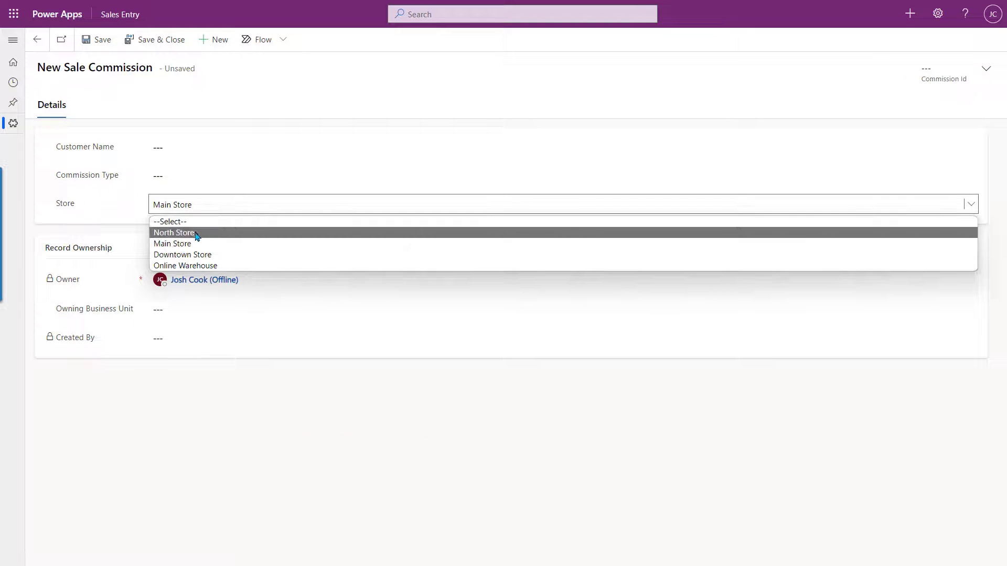
pyautogui.click(198, 232)
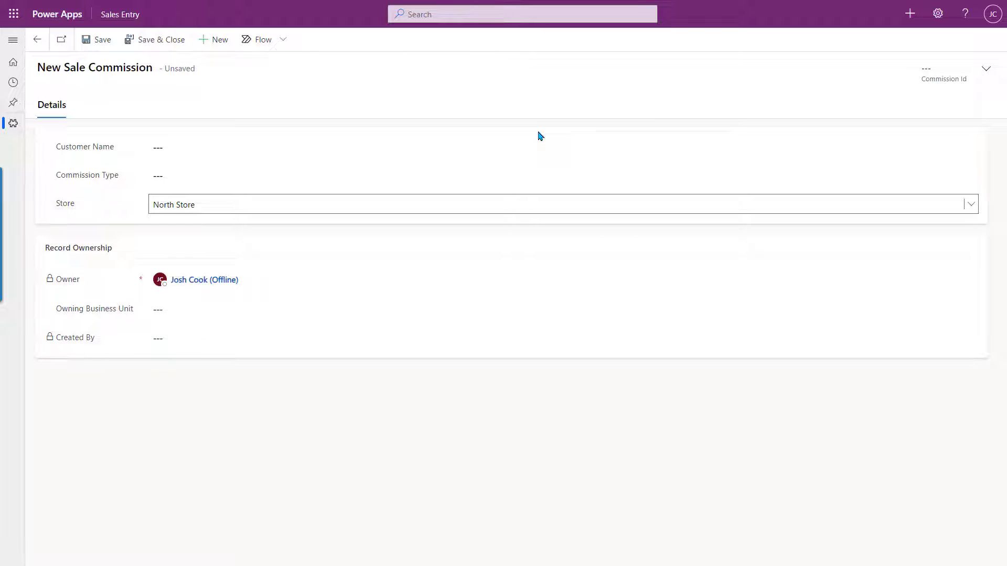
# Switch to the Sales Info solution and open the Sale Commission table's Commission entry form for editing
pyautogui.hotkey('ctrl', 'Tab')
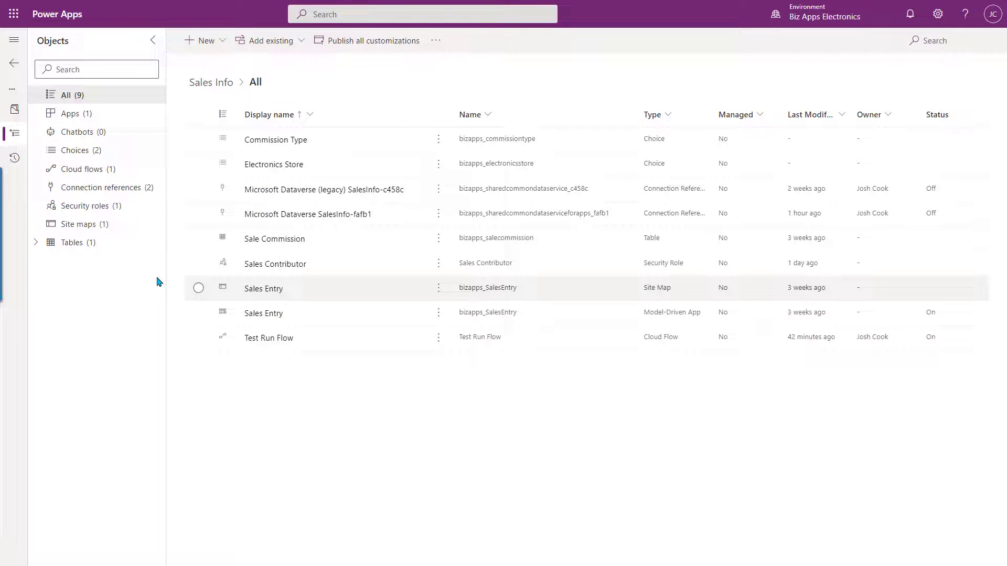
pyautogui.click(36, 242)
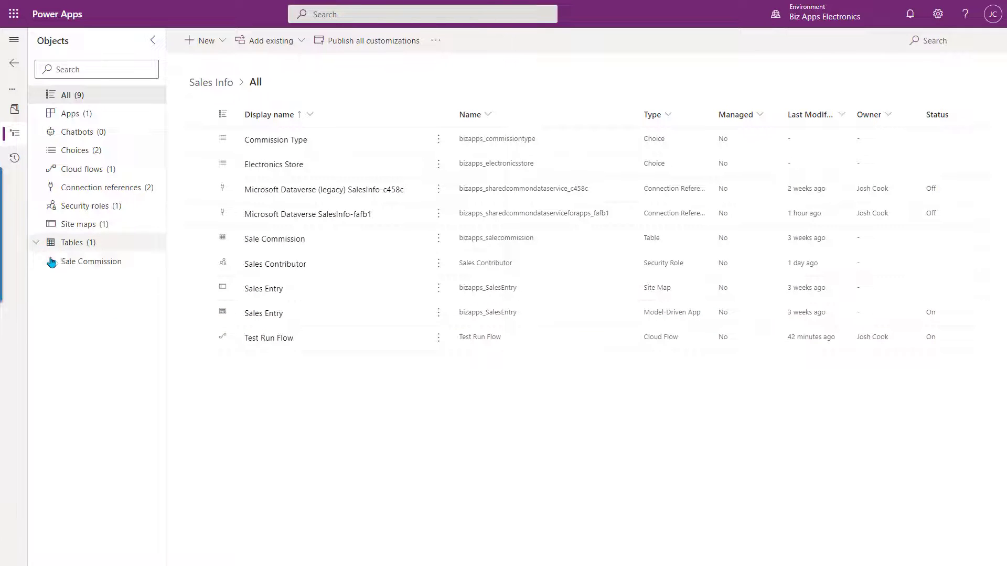
pyautogui.click(81, 262)
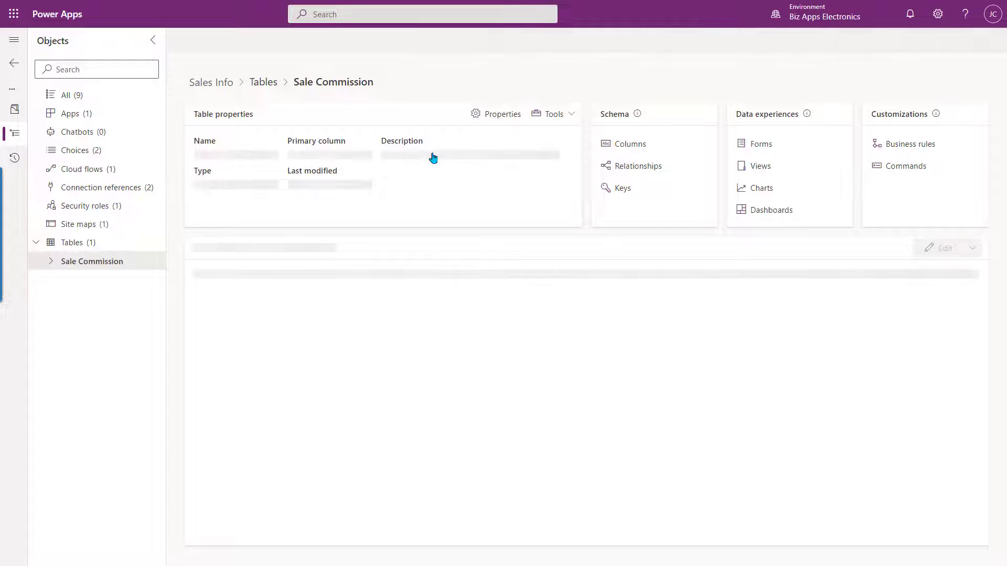
pyautogui.click(763, 150)
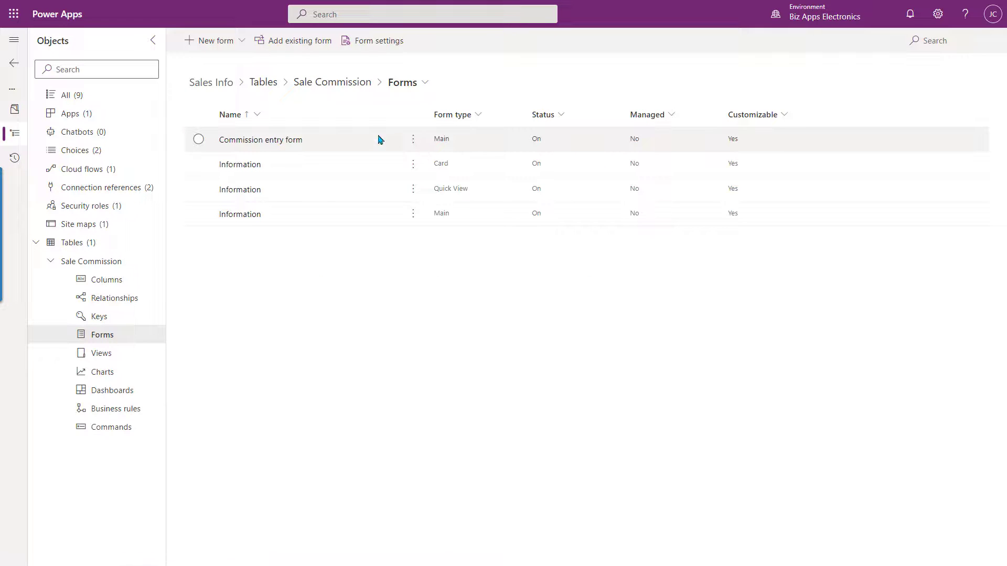
pyautogui.click(287, 141)
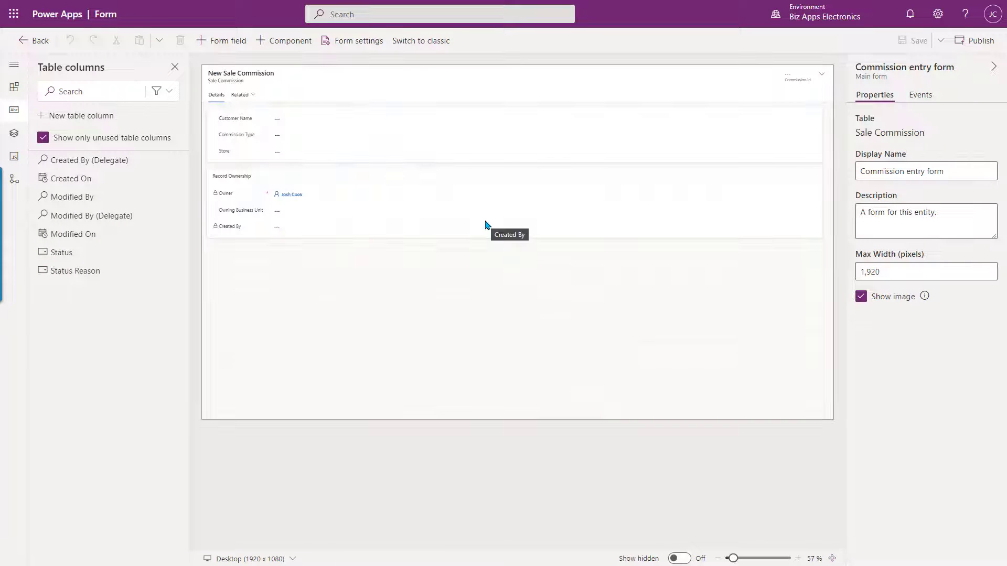
# Start a new business rule from the form's Owning Business Unit field
pyautogui.click(308, 218)
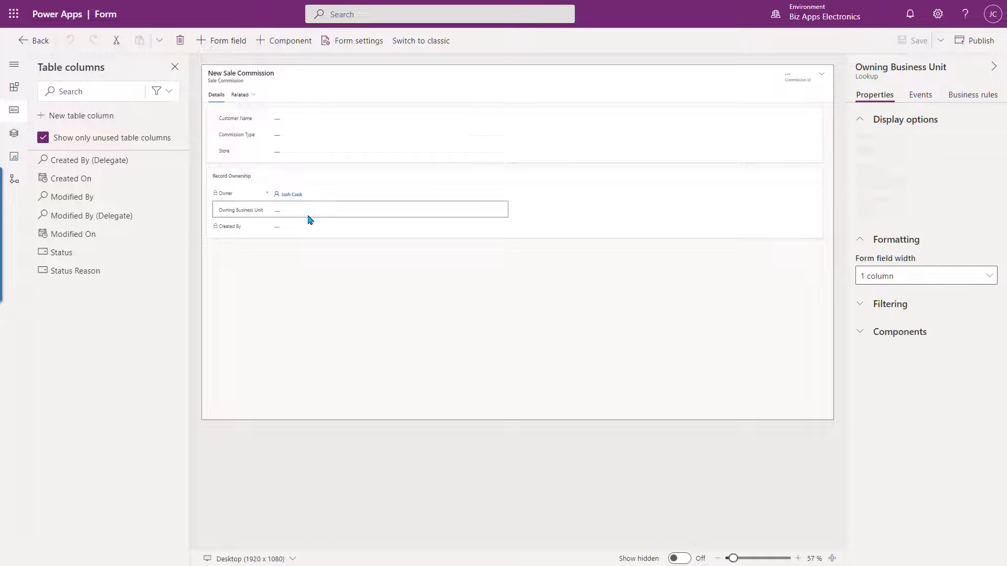
pyautogui.click(971, 99)
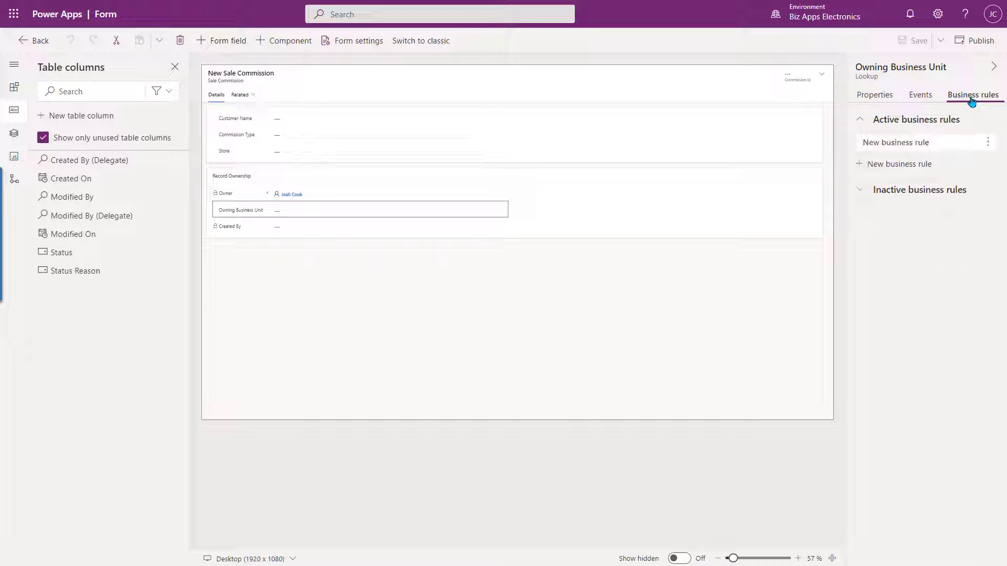
pyautogui.click(907, 167)
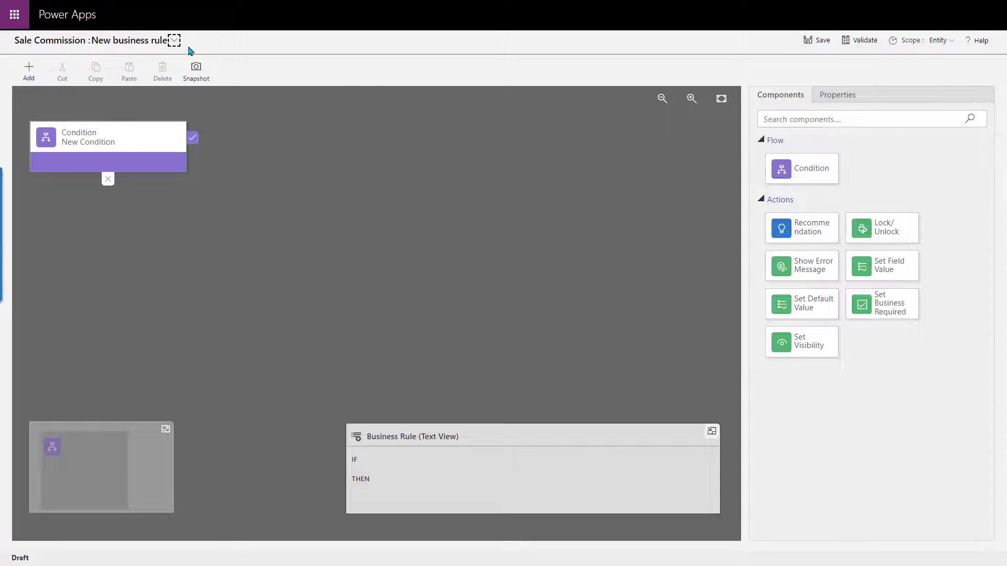
# Name the business rule Change BU and leave its description empty
pyautogui.click(174, 41)
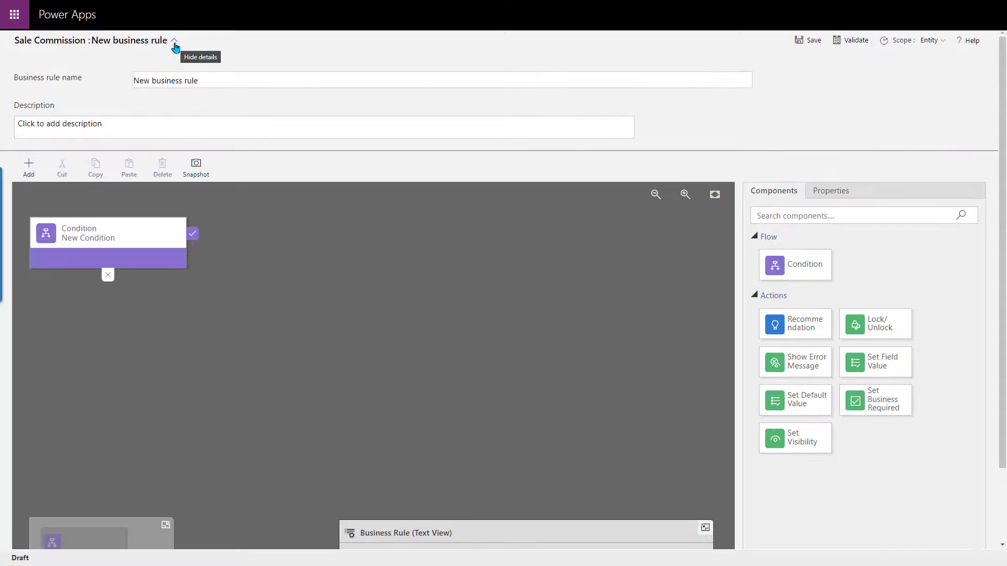
pyautogui.click(209, 74)
pyautogui.moveTo(208, 79); pyautogui.dragTo(128, 84)
pyautogui.write('Change BU')
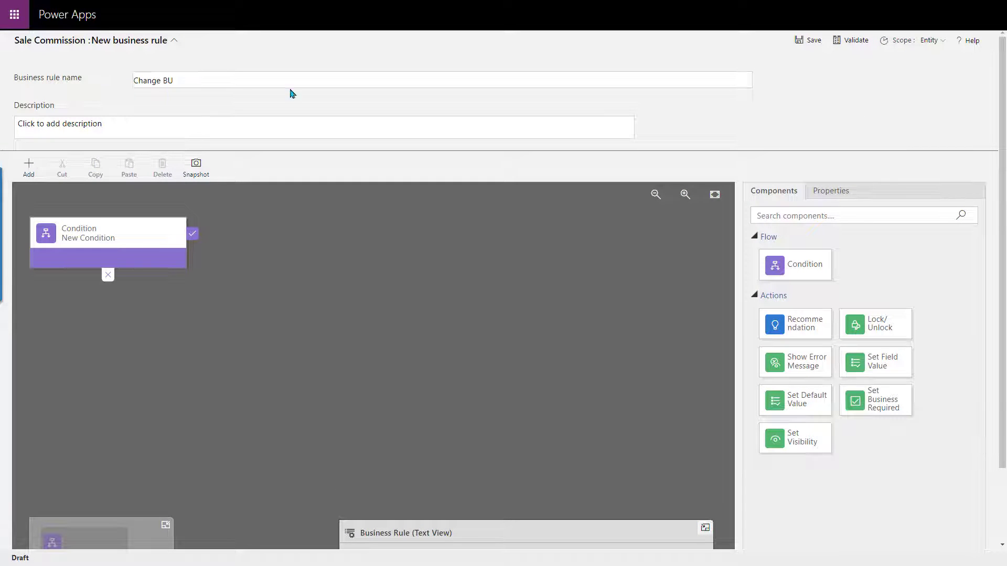
pyautogui.press('Tab')
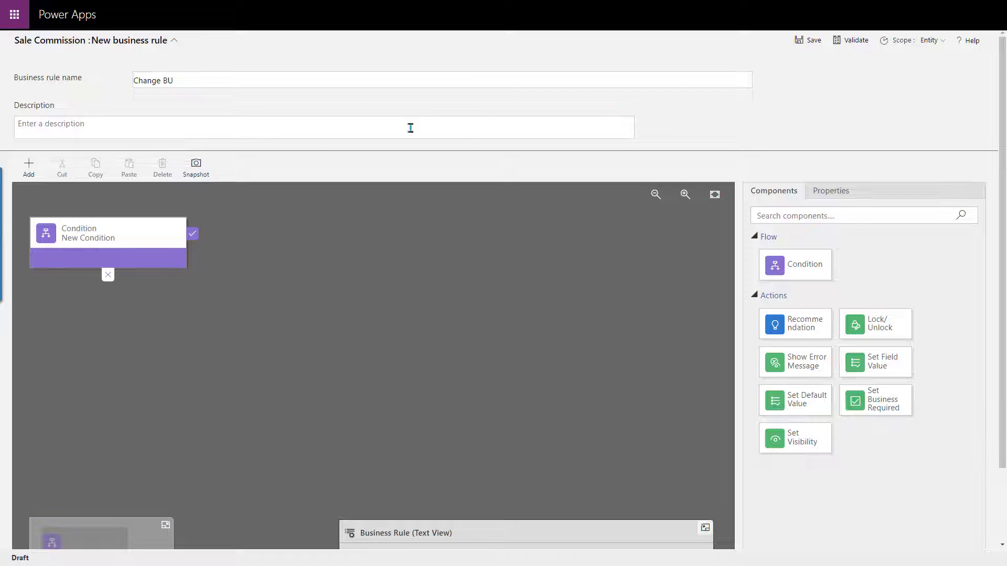
# Set the display name of the business rule's condition to Check if OnlineStore
pyautogui.click(86, 235)
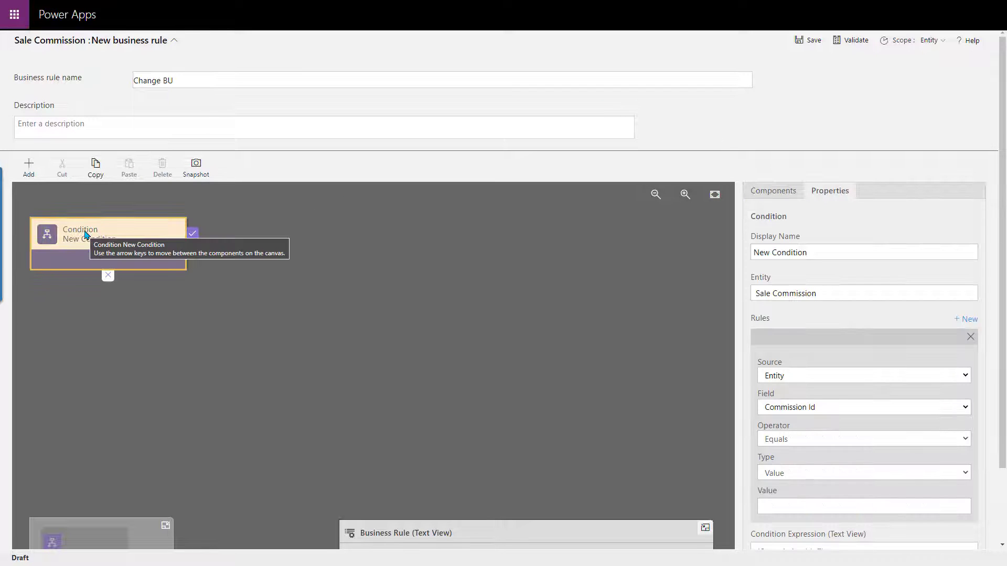
pyautogui.click(825, 253)
pyautogui.hotkey('ctrl', 'a')
pyautogui.write('Check if OnlineStore')
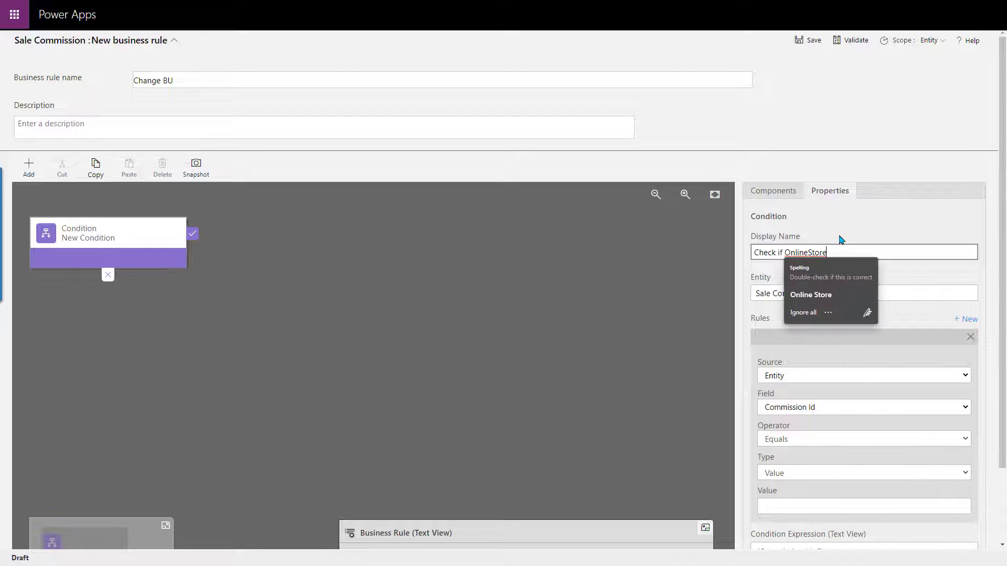
pyautogui.click(885, 226)
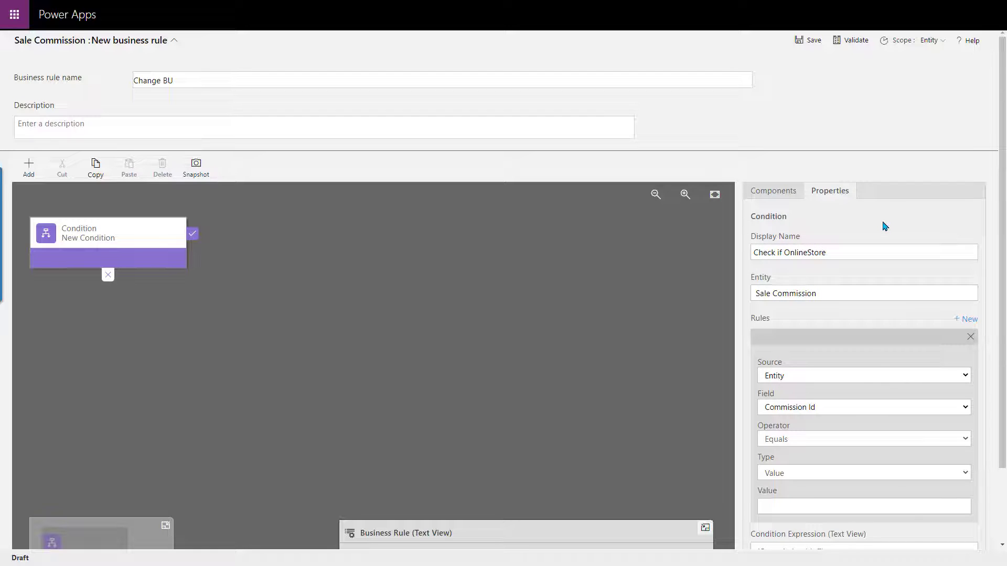
# Set the Check if OnlineStore condition's rule to Store equals Online Warehouse and apply it
pyautogui.click(765, 188)
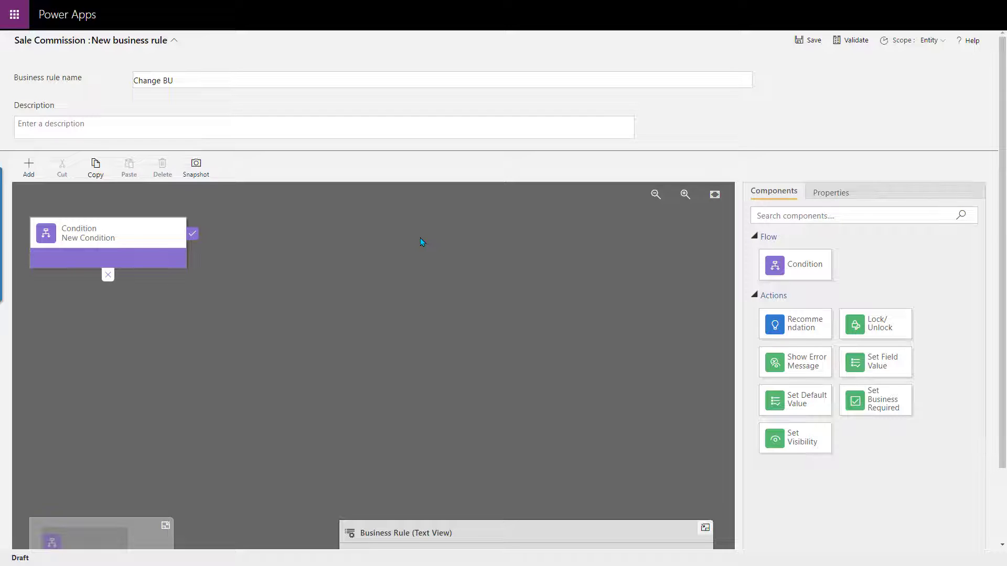
pyautogui.click(150, 243)
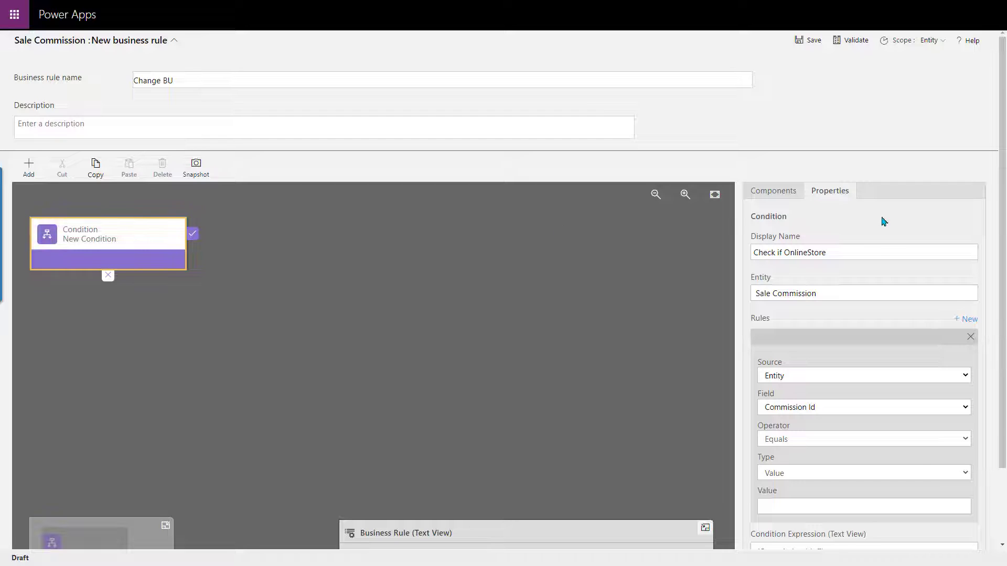
pyautogui.click(868, 252)
pyautogui.scroll(-2, 869, 251)
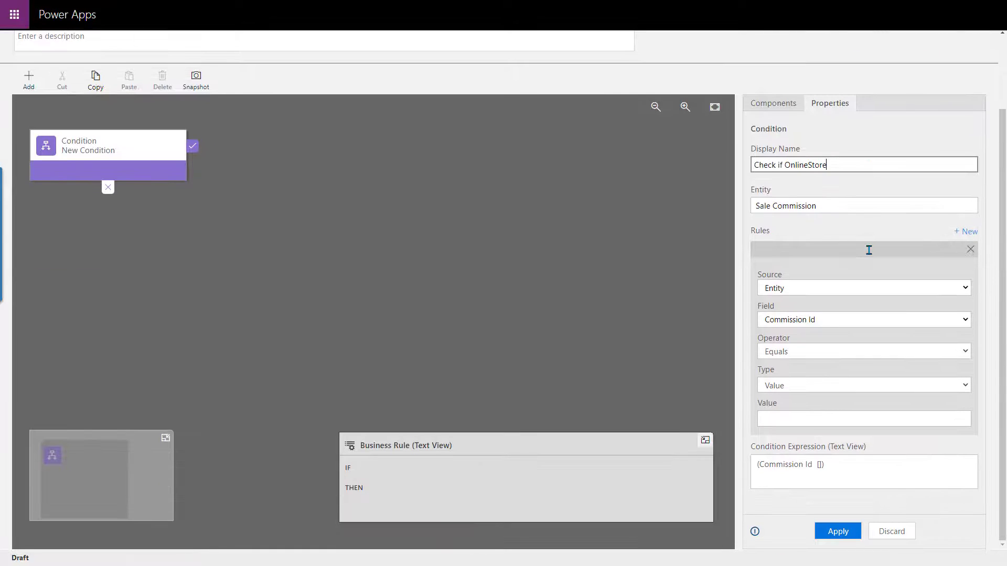
pyautogui.click(815, 320)
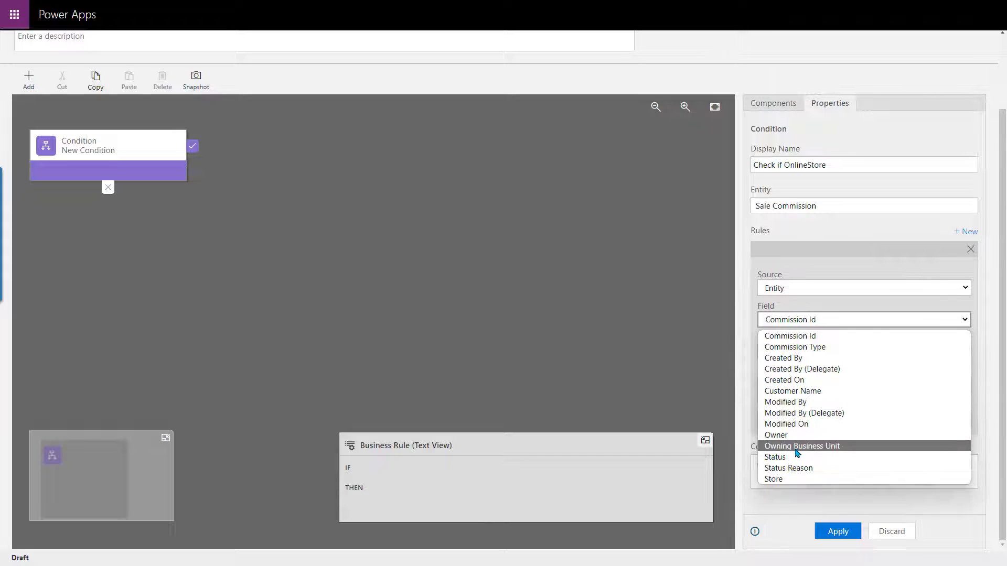
pyautogui.click(784, 479)
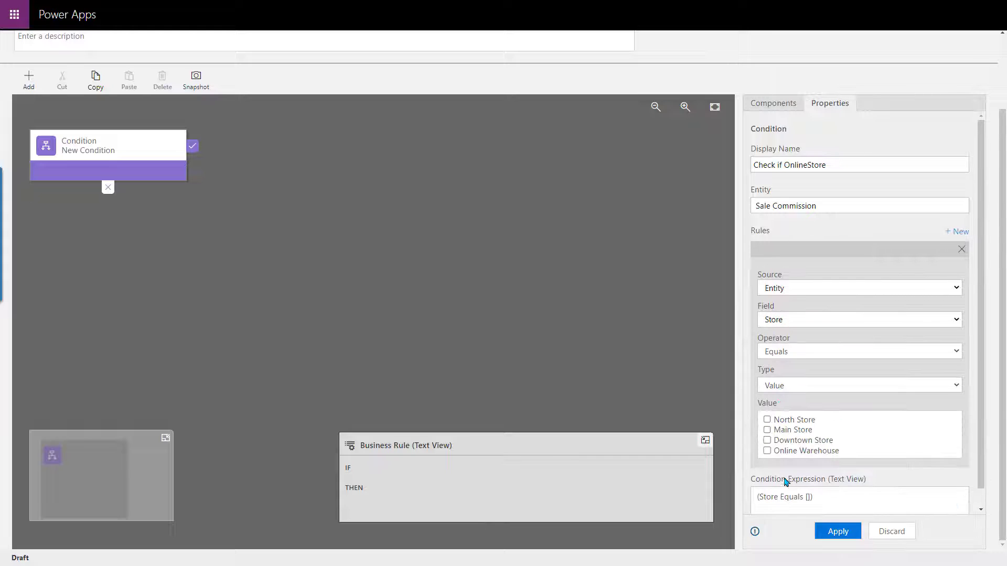
pyautogui.click(797, 355)
pyautogui.click(796, 355)
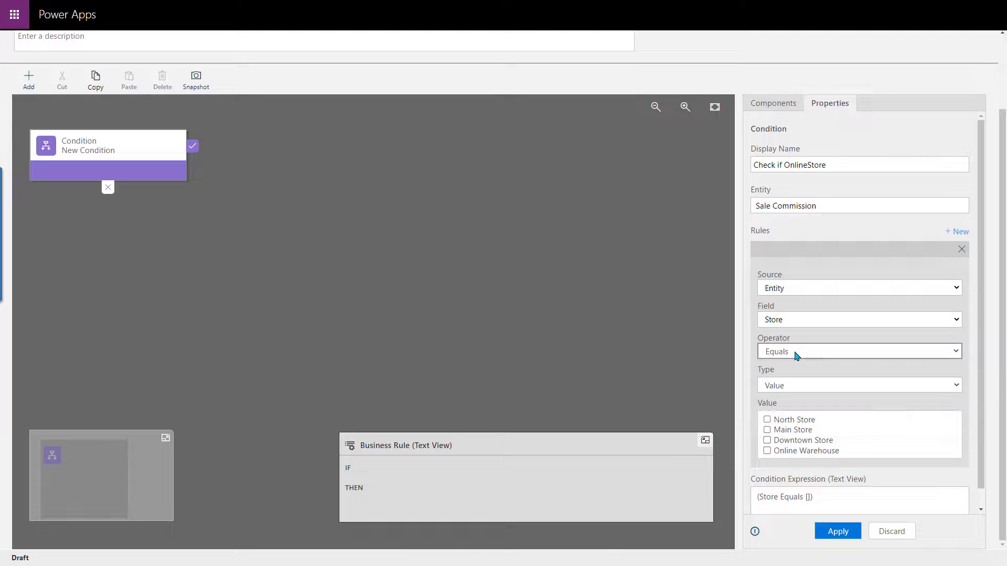
pyautogui.click(767, 452)
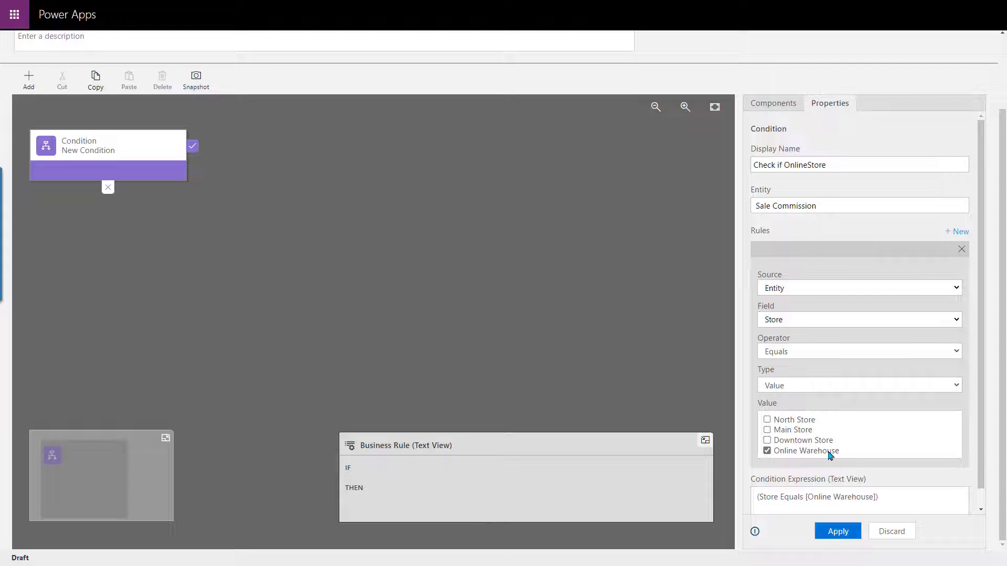
pyautogui.click(840, 534)
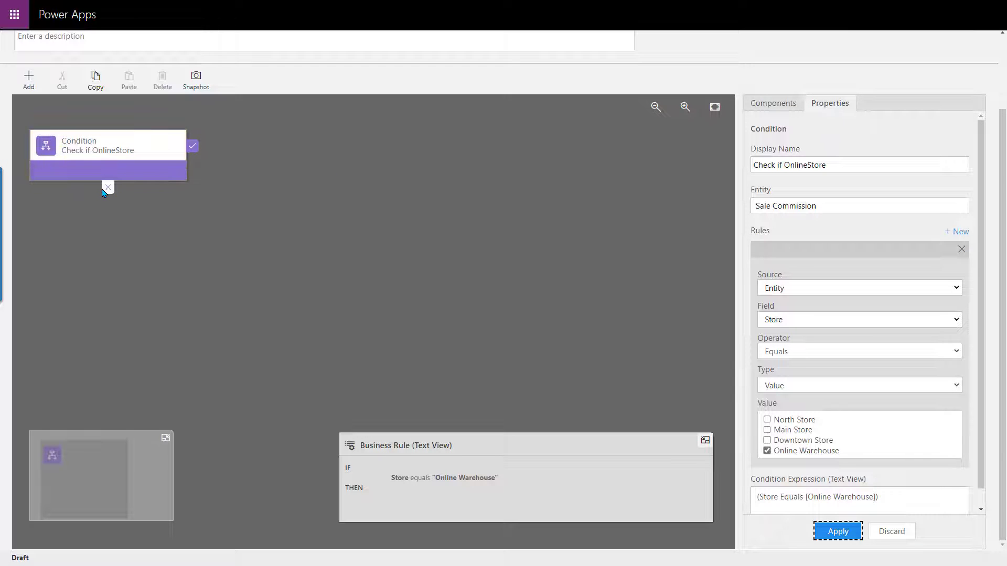
# Add a condition to the false branch of Check if OnlineStore, with the rule Store equals North Store, and apply it
pyautogui.click(786, 105)
pyautogui.moveTo(795, 177); pyautogui.dragTo(199, 150)
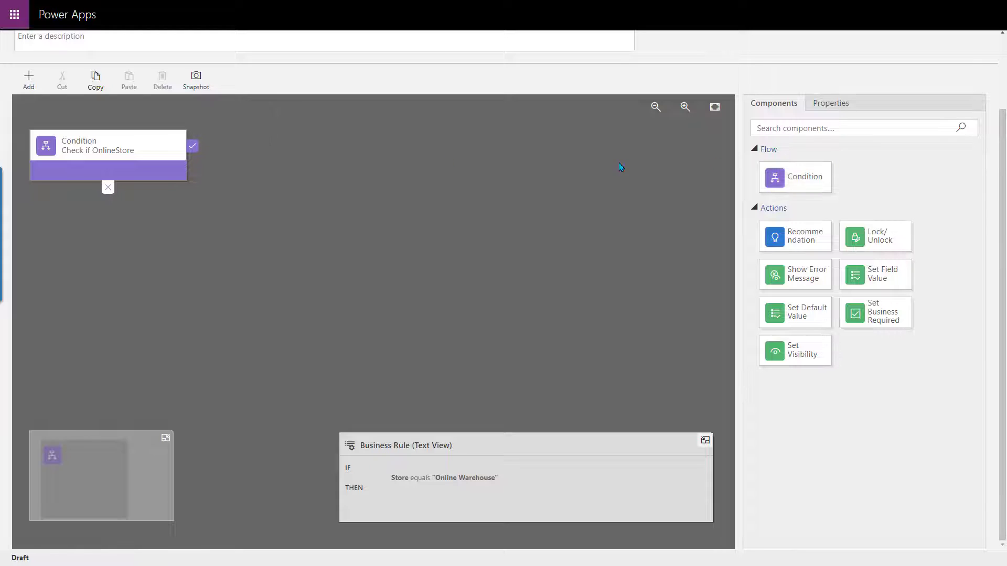
pyautogui.moveTo(817, 184); pyautogui.dragTo(109, 205)
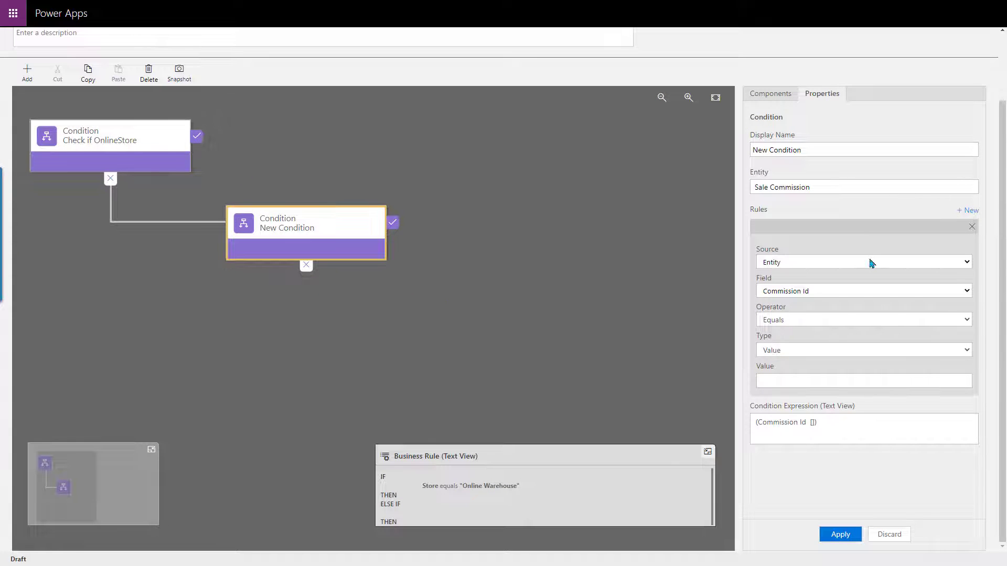
pyautogui.click(783, 293)
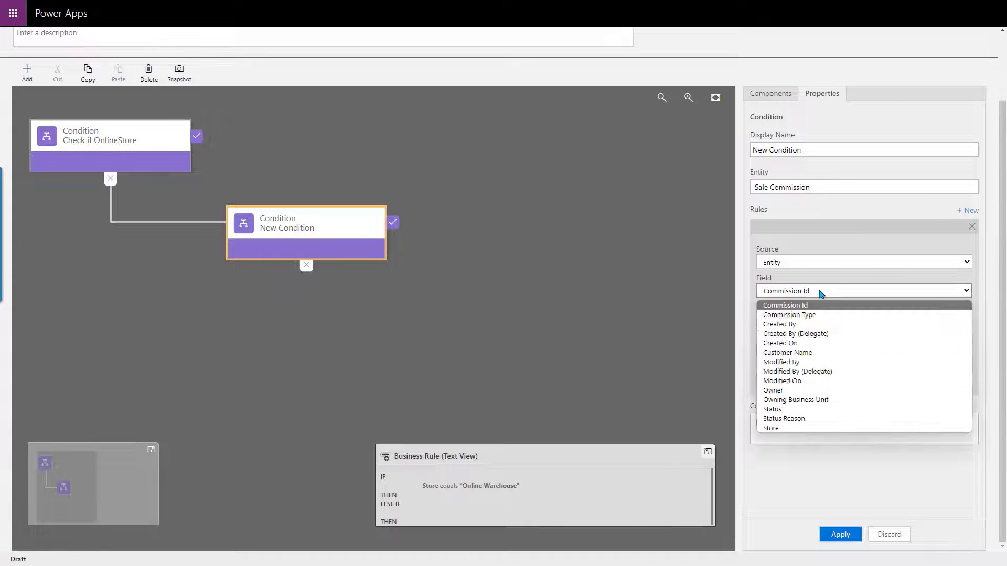
pyautogui.click(785, 429)
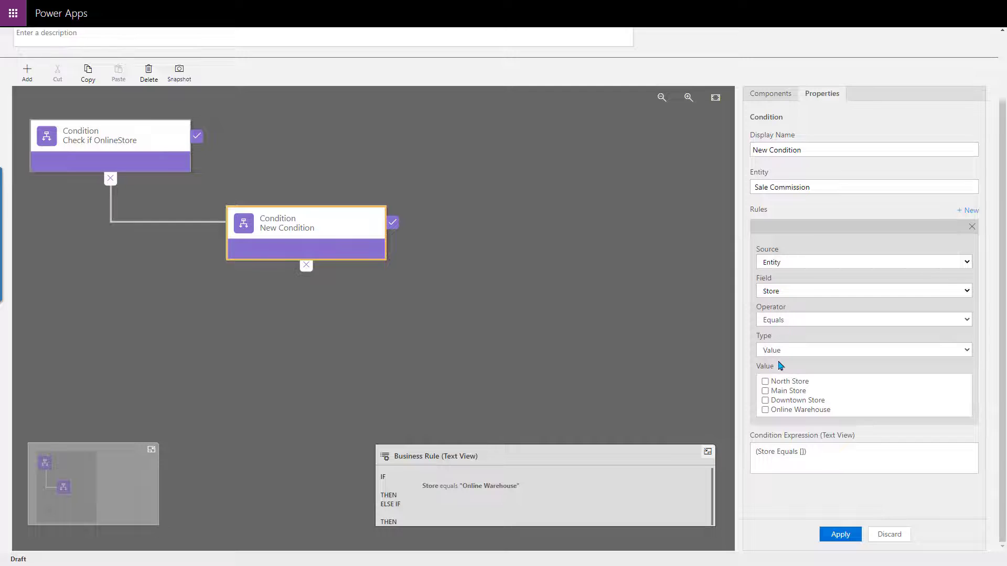
pyautogui.click(765, 381)
pyautogui.click(840, 535)
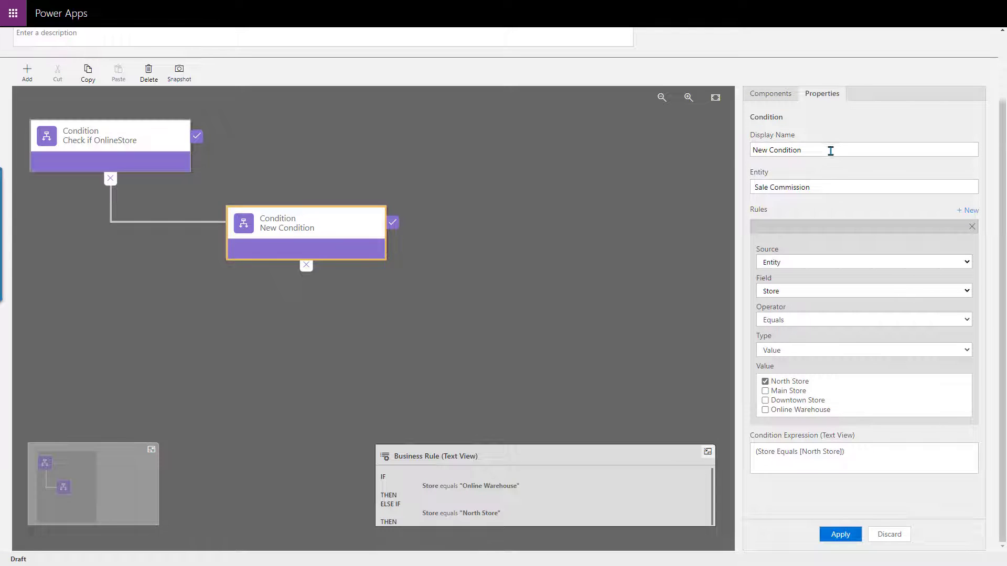
# Set the display name of the North Store condition to If North Store and apply it
pyautogui.moveTo(829, 151); pyautogui.dragTo(721, 158)
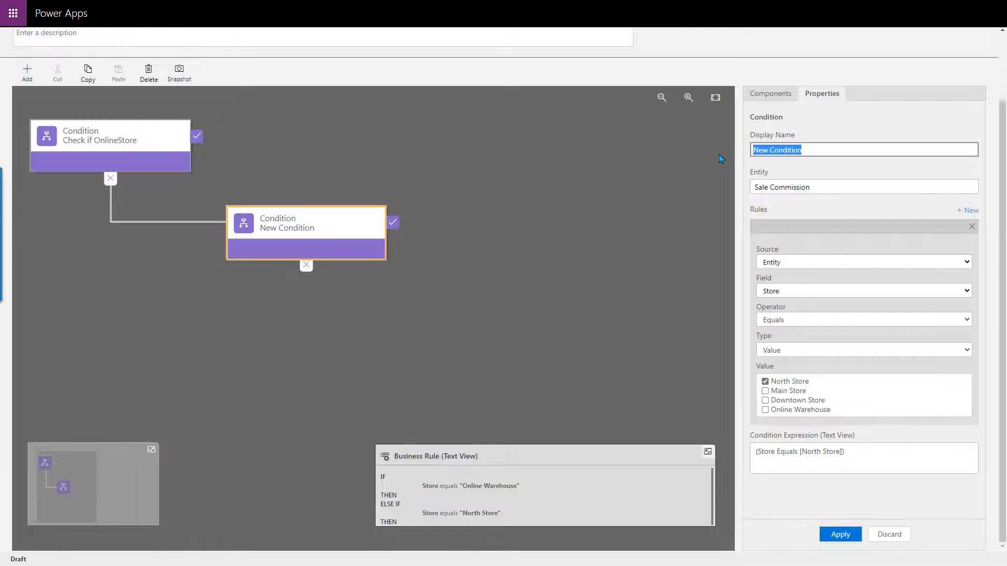
pyautogui.write('If North St')
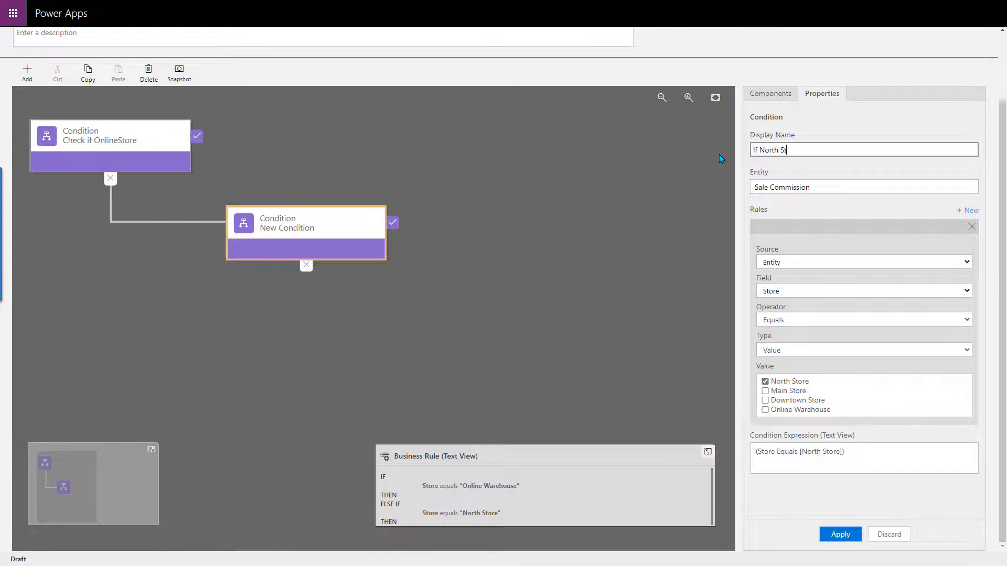
pyautogui.write('ore')
pyautogui.click(840, 534)
# Add a condition to the false branch of If North Store, with the rule Store equals Main Store
pyautogui.click(770, 93)
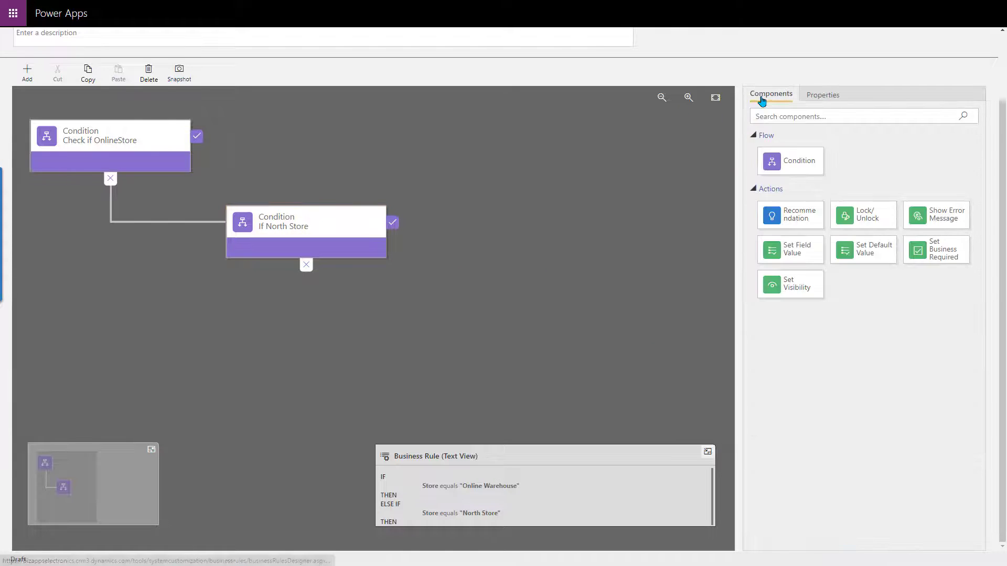
pyautogui.moveTo(775, 160); pyautogui.dragTo(317, 292)
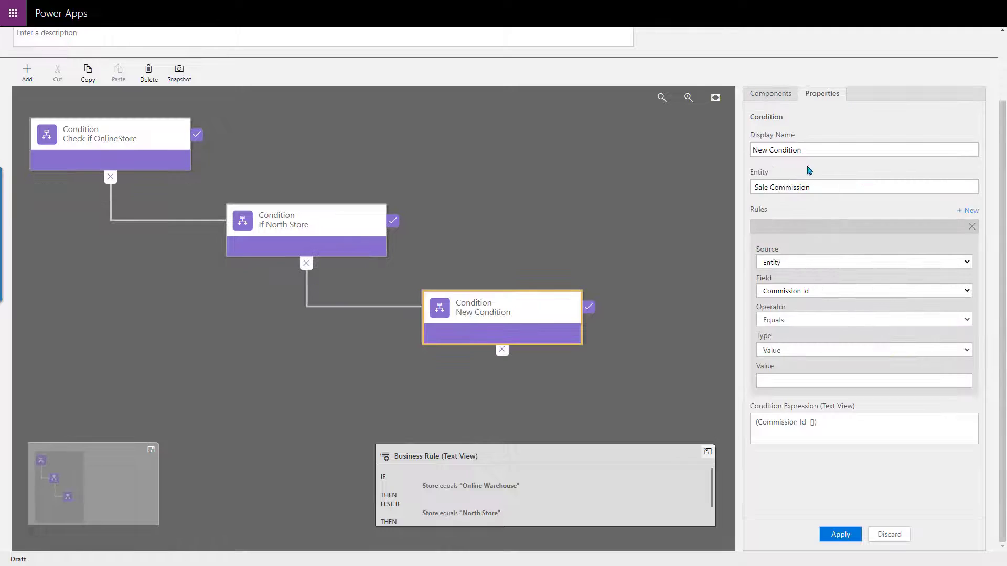
pyautogui.click(815, 292)
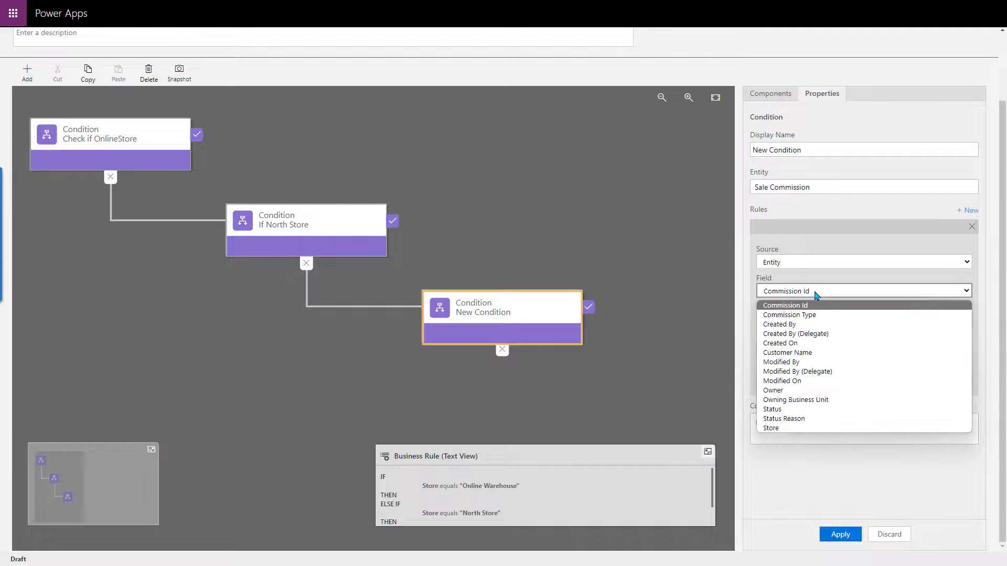
pyautogui.click(790, 428)
pyautogui.click(765, 392)
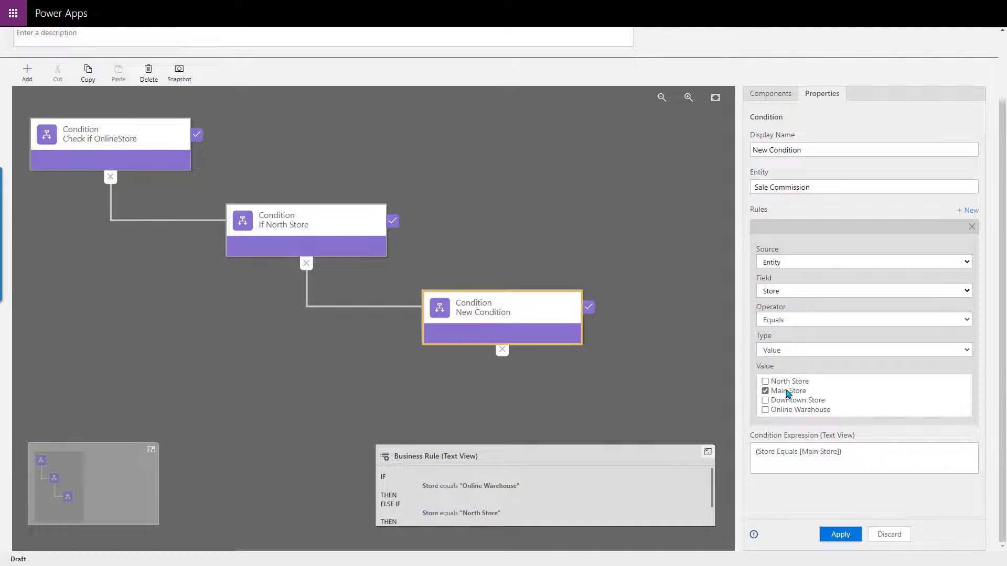
# Set the display name of the Main Store condition to If Main Store and apply its settings
pyautogui.moveTo(812, 150); pyautogui.dragTo(710, 152)
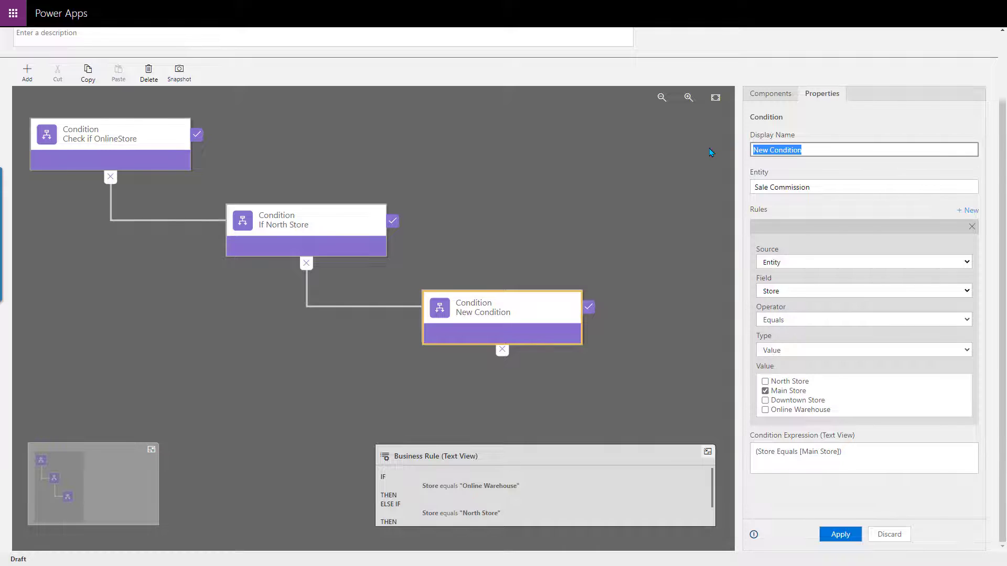
pyautogui.press('BackSpace')
pyautogui.write('If Main Store')
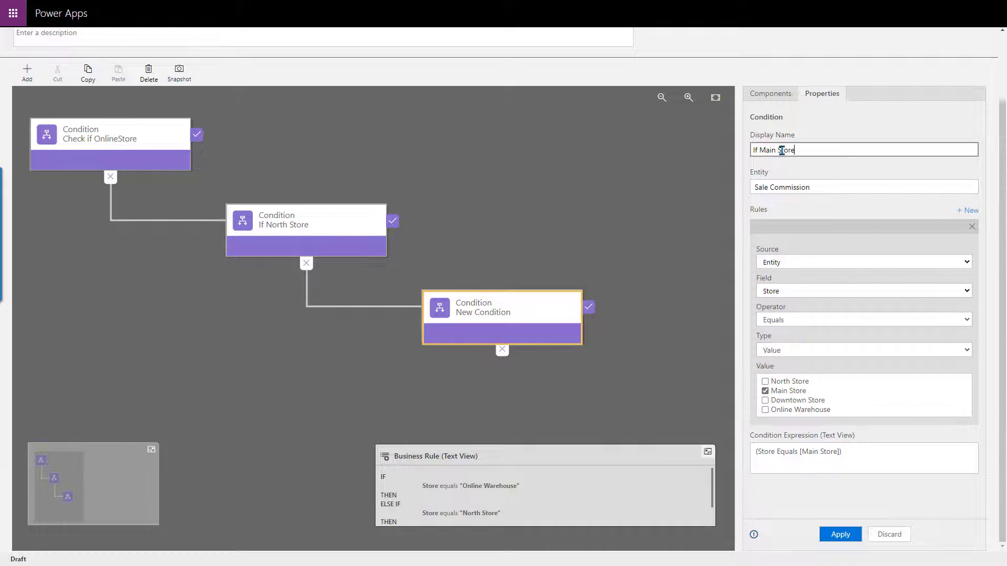
pyautogui.click(843, 536)
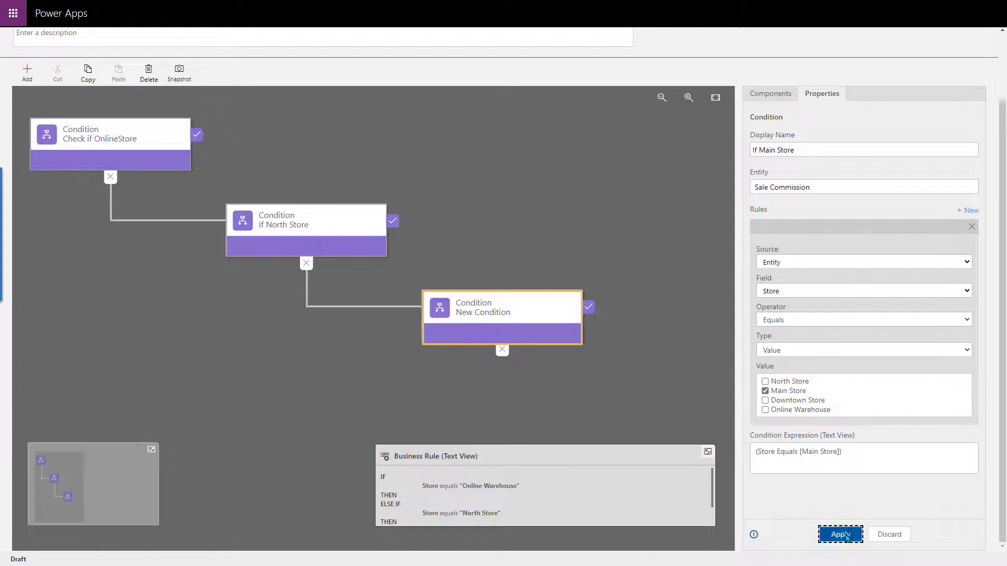
pyautogui.click(684, 342)
# Add a condition to the false branch of If Main Store, with the rule Store equals Downtown Store
pyautogui.click(771, 94)
pyautogui.moveTo(790, 163); pyautogui.dragTo(501, 366)
pyautogui.click(864, 291)
pyautogui.click(795, 429)
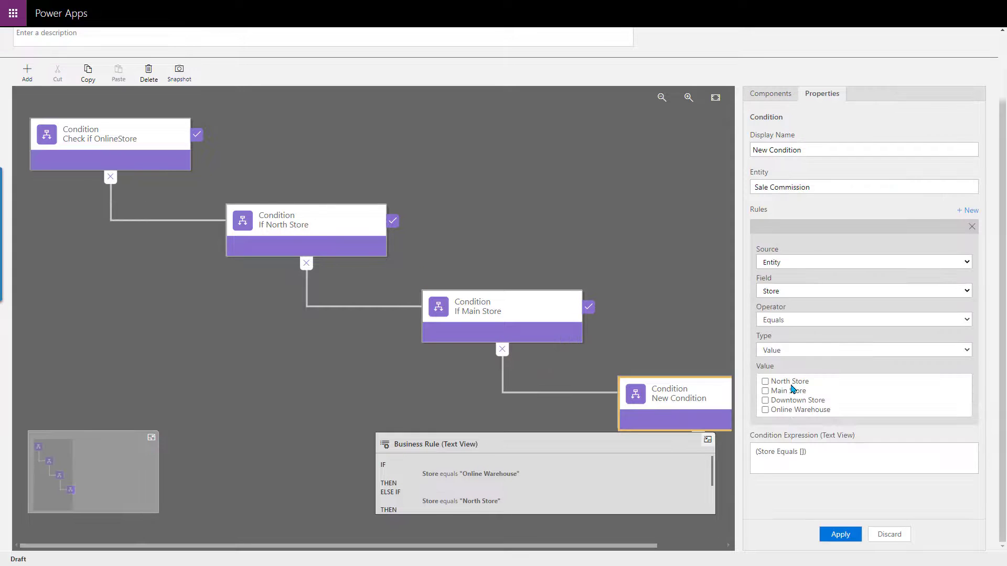
pyautogui.click(766, 402)
# Set the display name of the Downtown Store condition to If Downtown Store and apply its settings
pyautogui.moveTo(816, 147); pyautogui.dragTo(694, 152)
pyautogui.press('BackSpace')
pyautogui.write('If')
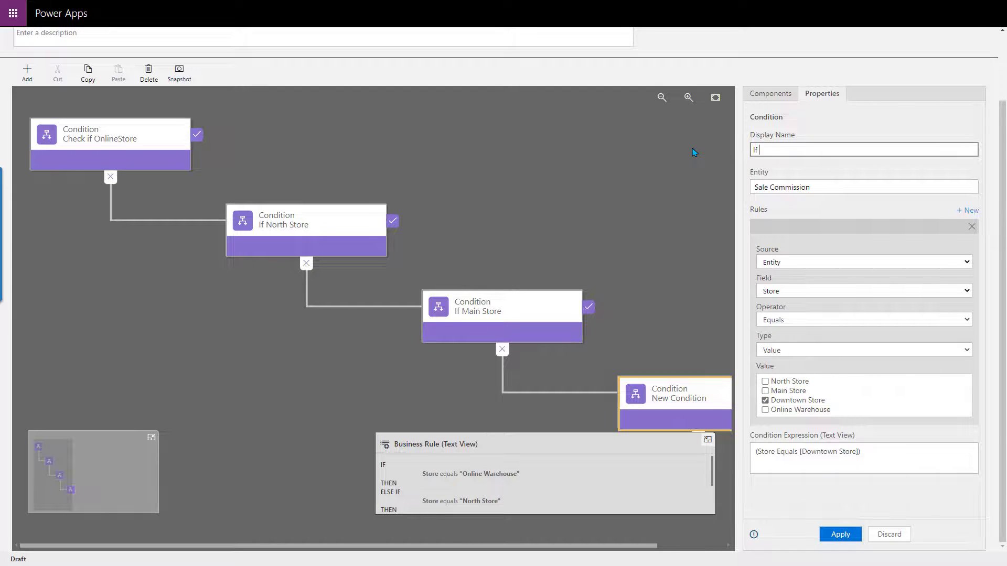
pyautogui.write(' Downtown Store')
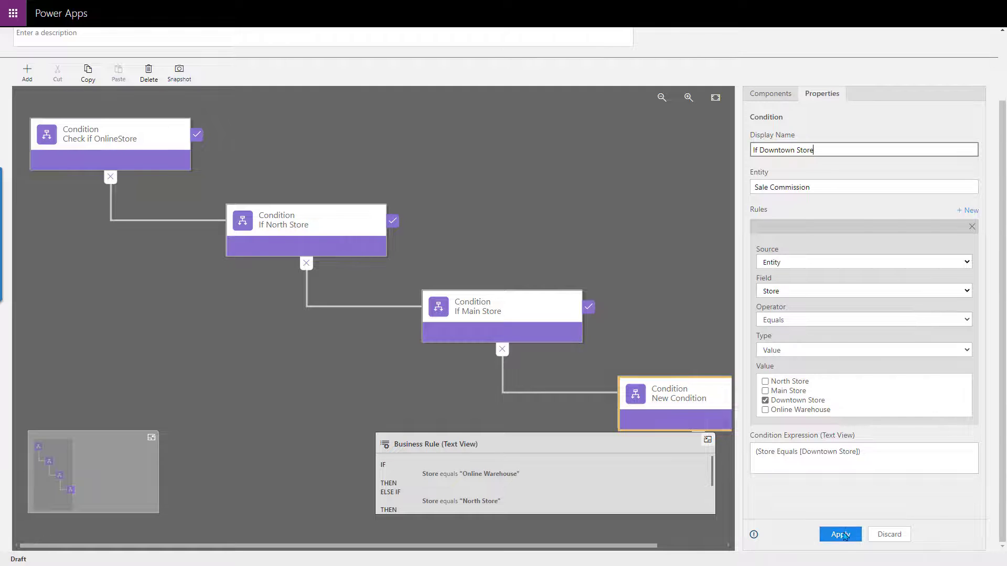
pyautogui.click(840, 535)
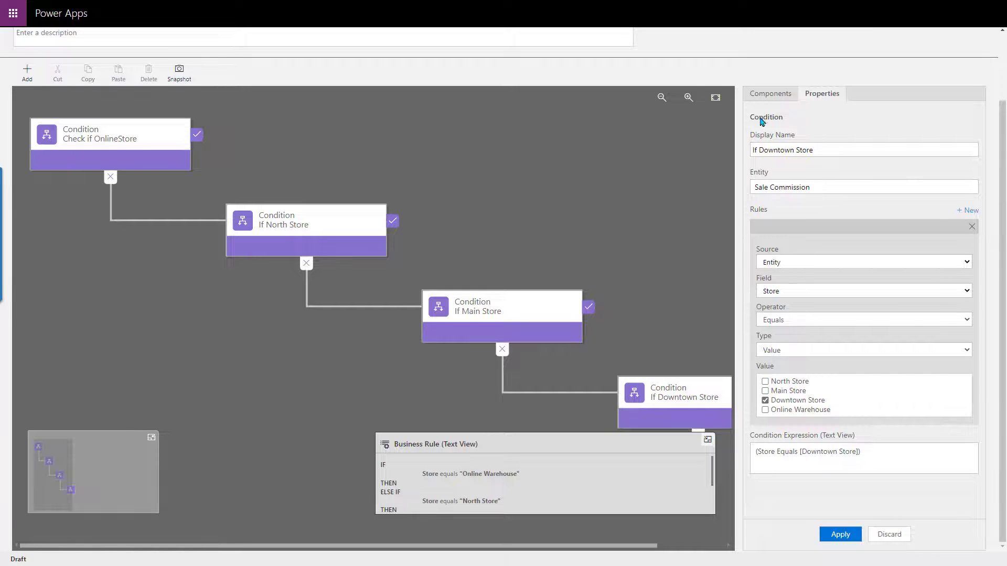
# Add a Set Field Value action to the true branch of Check if OnlineStore, setting Owning Business Unit to bizappselectronics, and apply it
pyautogui.click(766, 95)
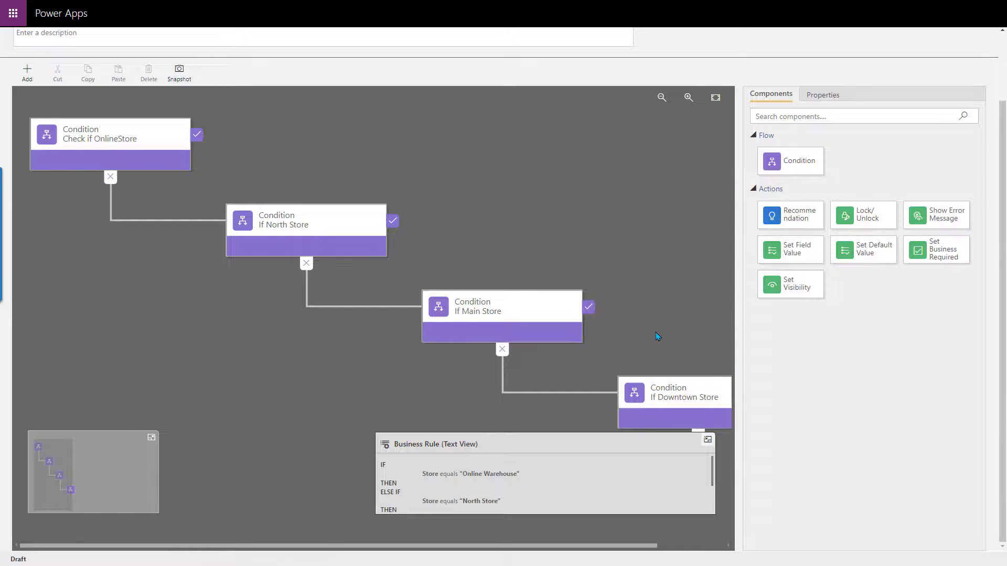
pyautogui.hscroll(2, 649, 227)
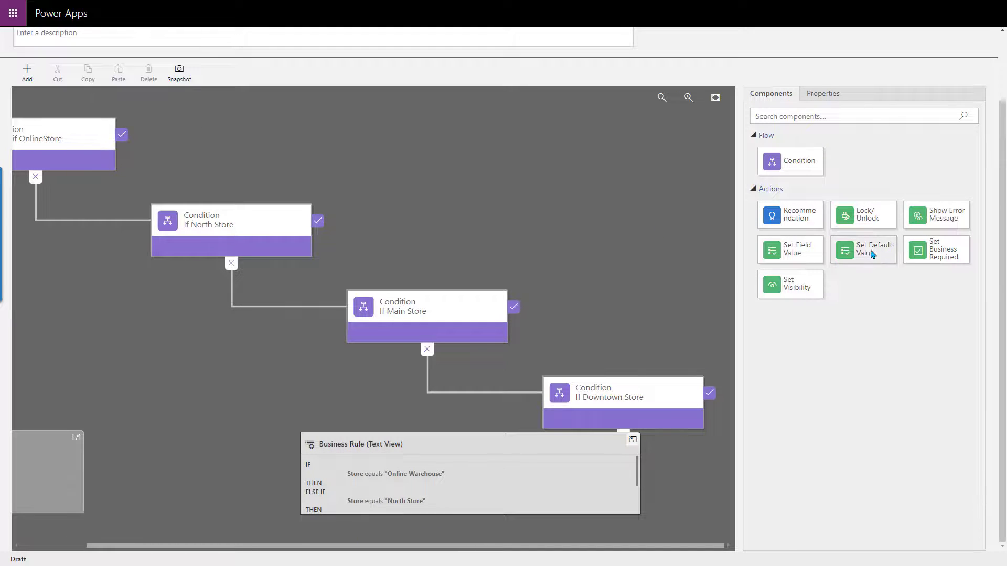
pyautogui.moveTo(798, 253); pyautogui.dragTo(139, 139)
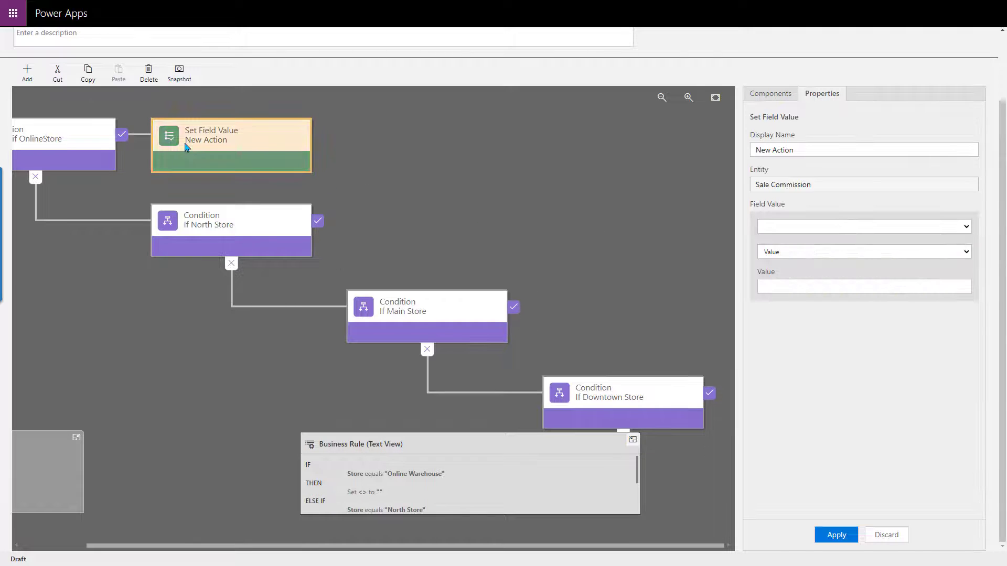
pyautogui.click(861, 228)
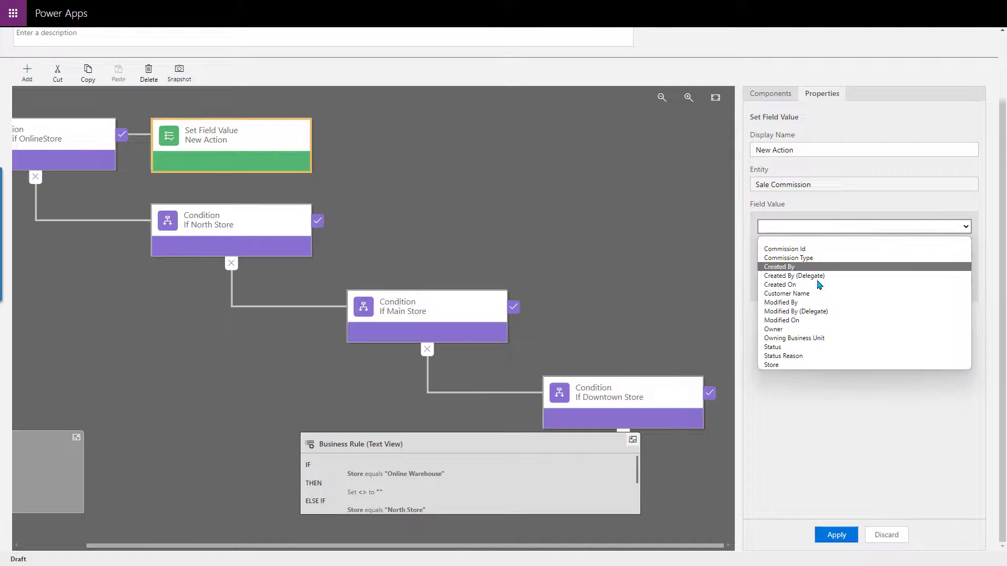
pyautogui.click(794, 340)
pyautogui.click(796, 286)
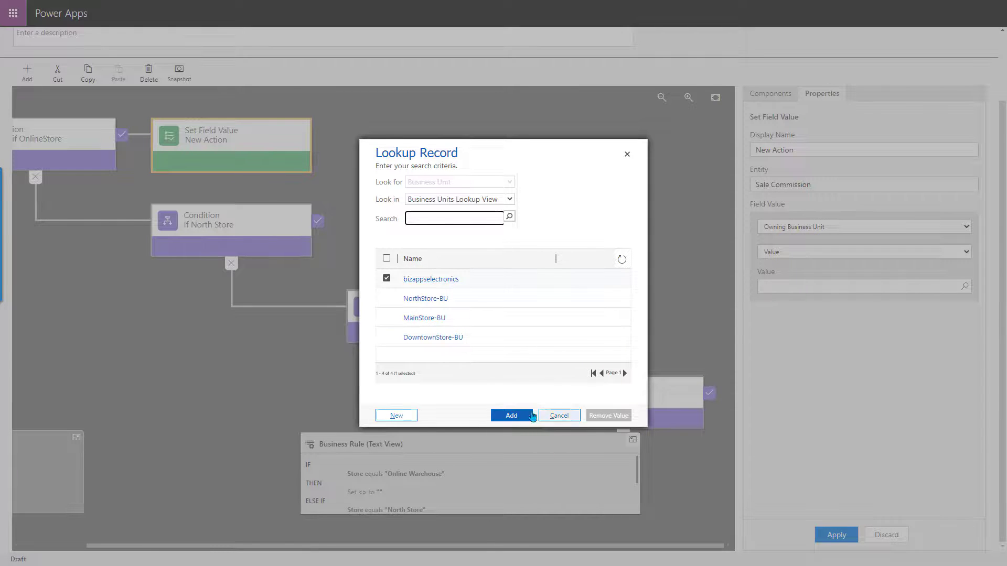
pyautogui.click(513, 417)
pyautogui.click(838, 335)
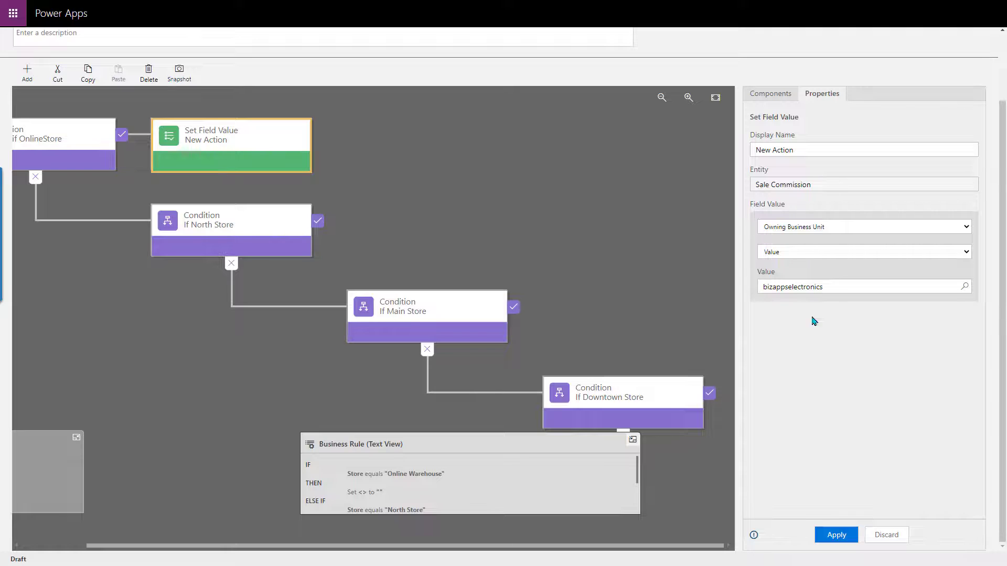
pyautogui.click(837, 535)
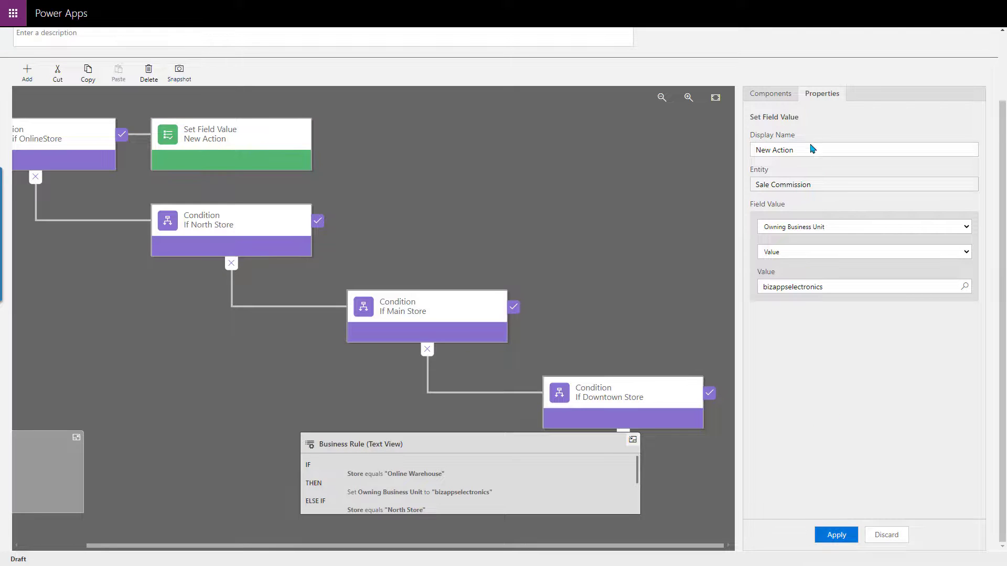
# Set the display name of the action on the Check if OnlineStore branch to Set Default BU and apply it
pyautogui.moveTo(753, 150); pyautogui.dragTo(797, 146)
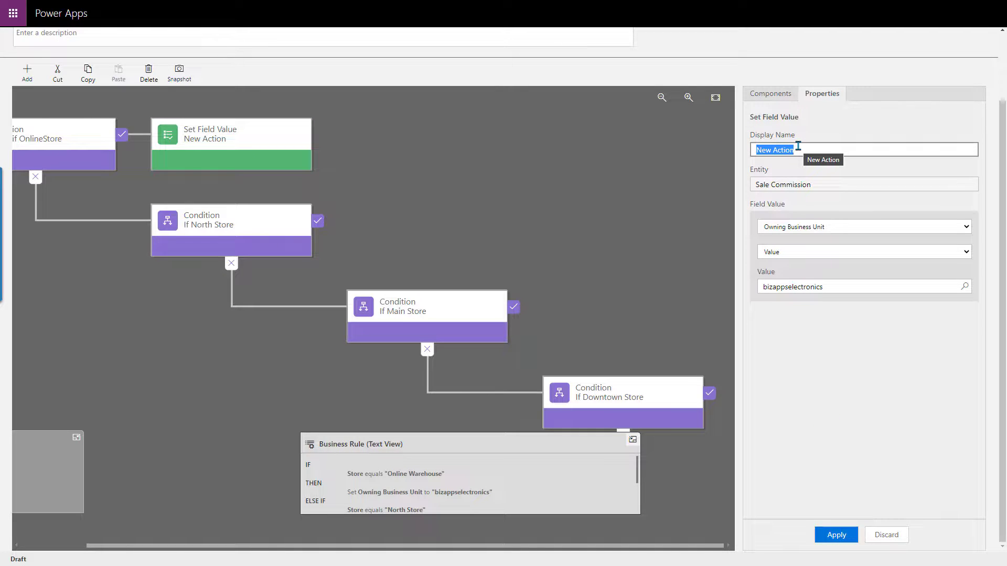
pyautogui.write('Set ')
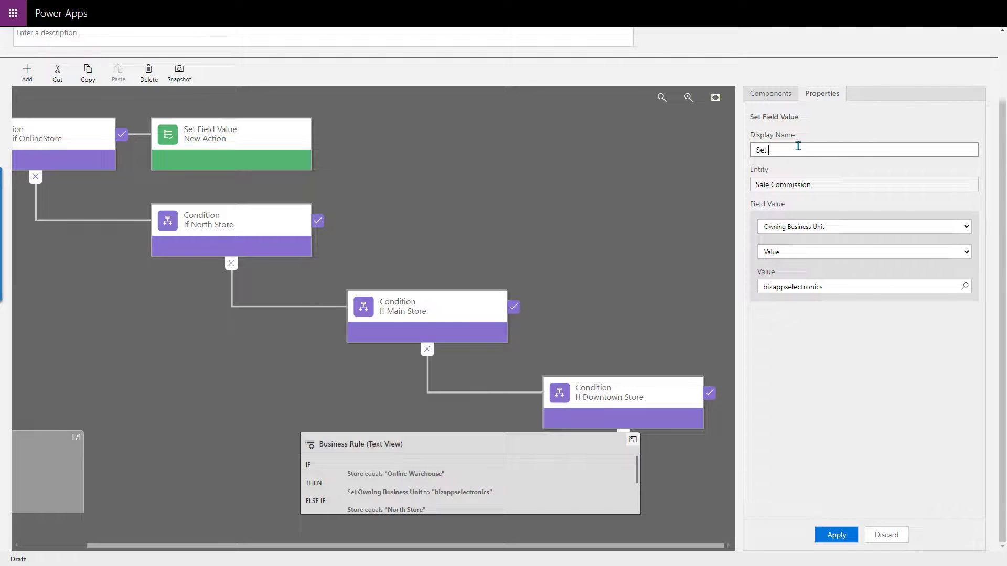
pyautogui.write('Defu')
pyautogui.click(836, 535)
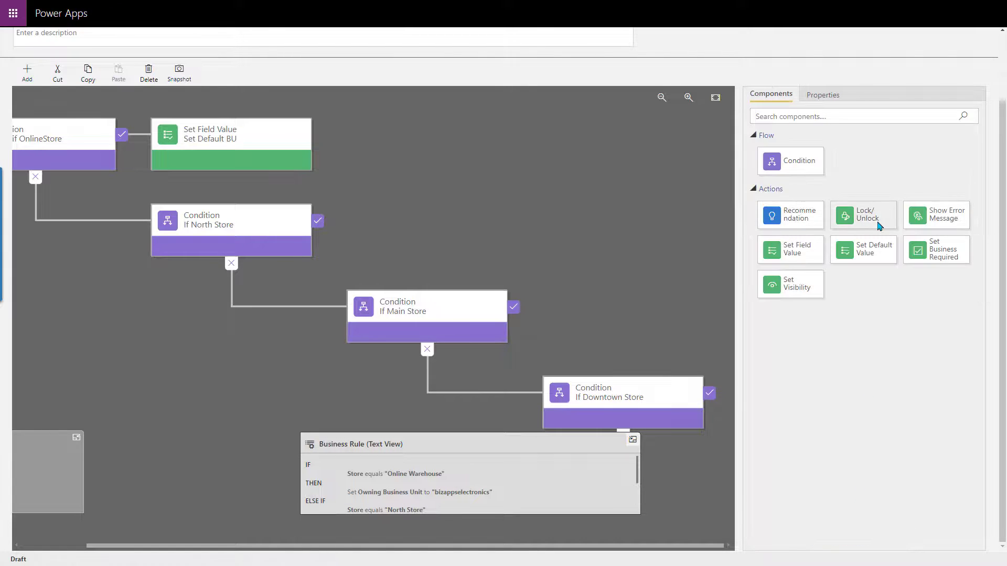
# Add a Set Field Value action to the true branch of If North Store, setting Owning Business Unit to NorthStore-BU, and apply it
pyautogui.moveTo(791, 260); pyautogui.dragTo(334, 232)
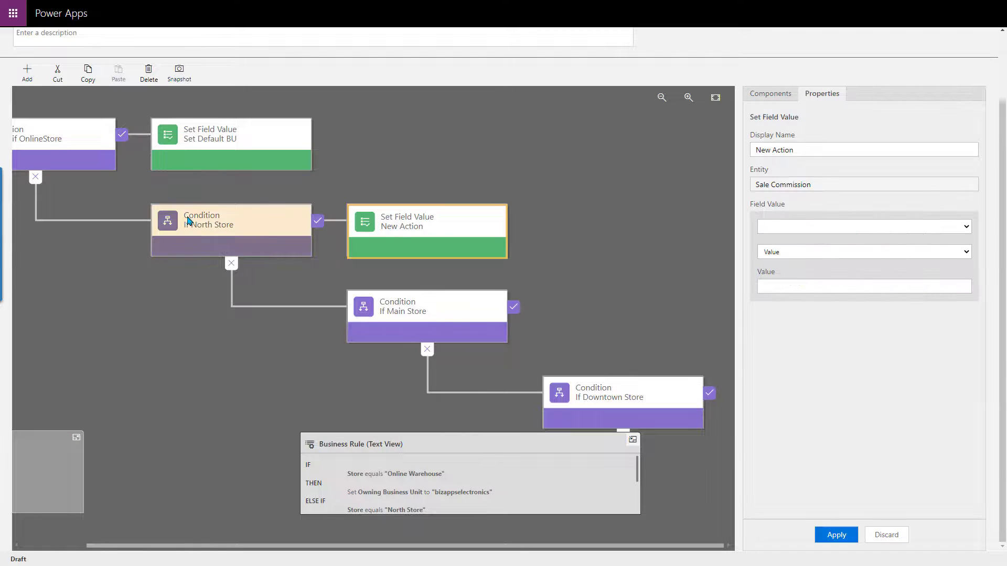
pyautogui.click(828, 225)
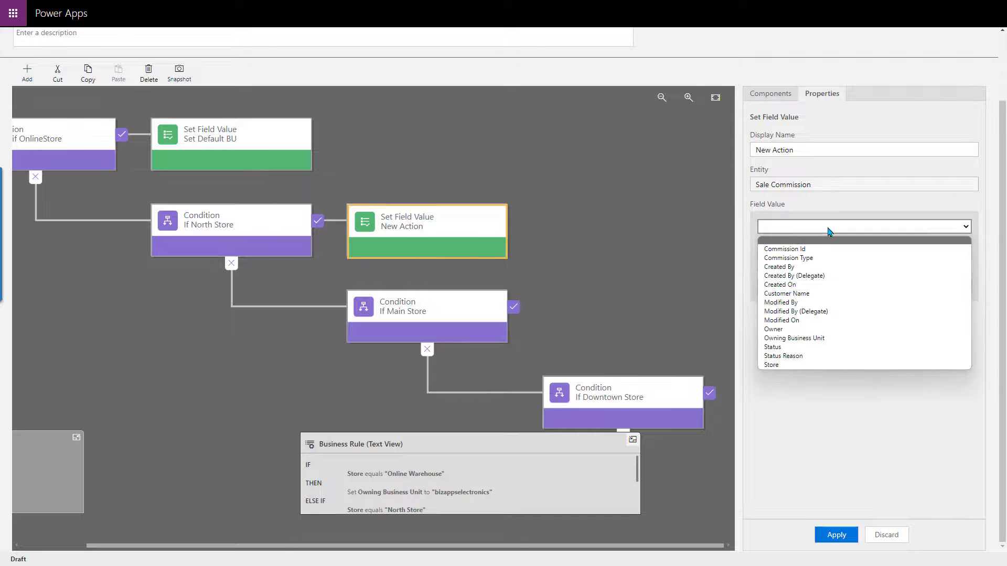
pyautogui.click(819, 330)
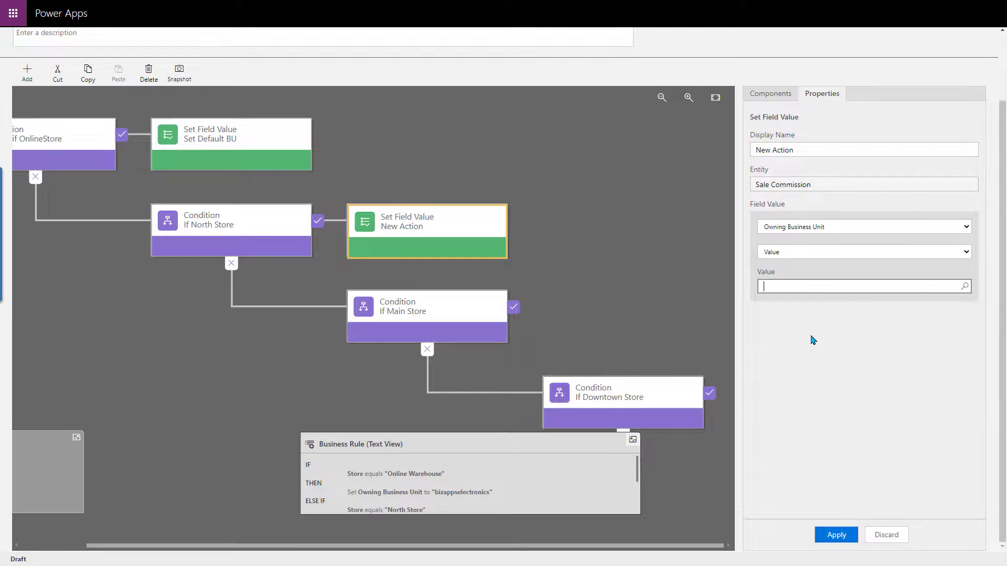
pyautogui.click(805, 283)
pyautogui.click(403, 304)
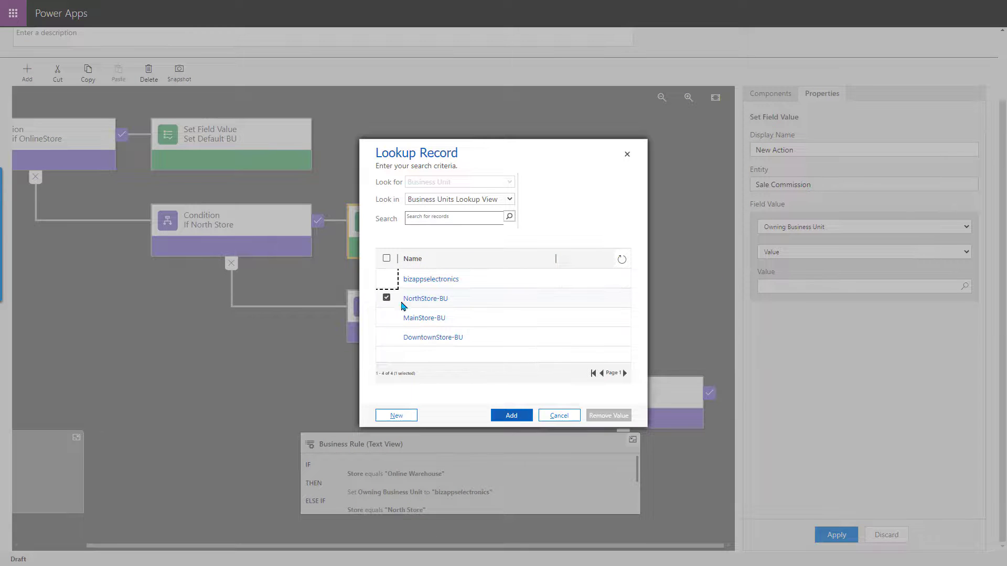
pyautogui.click(511, 415)
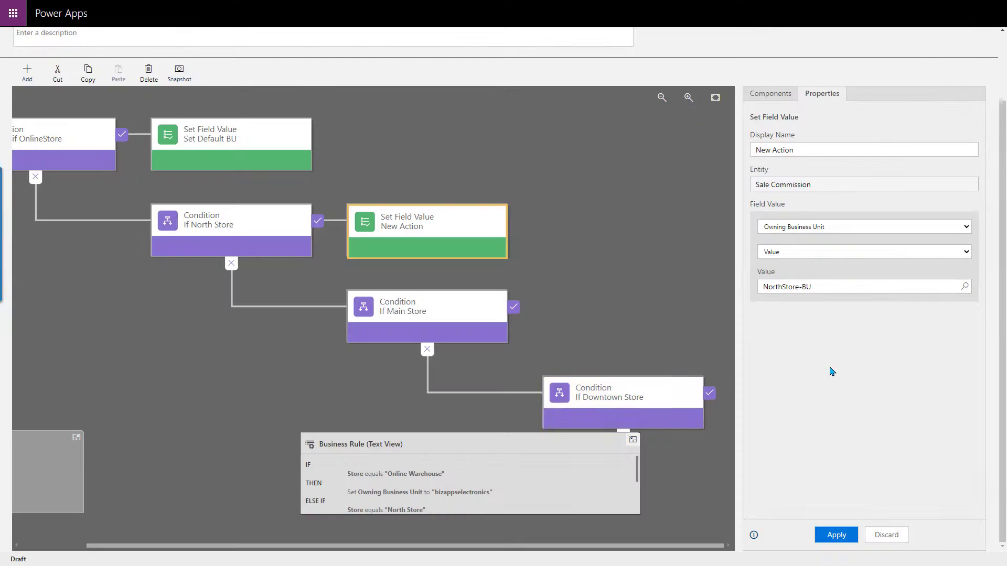
pyautogui.click(836, 535)
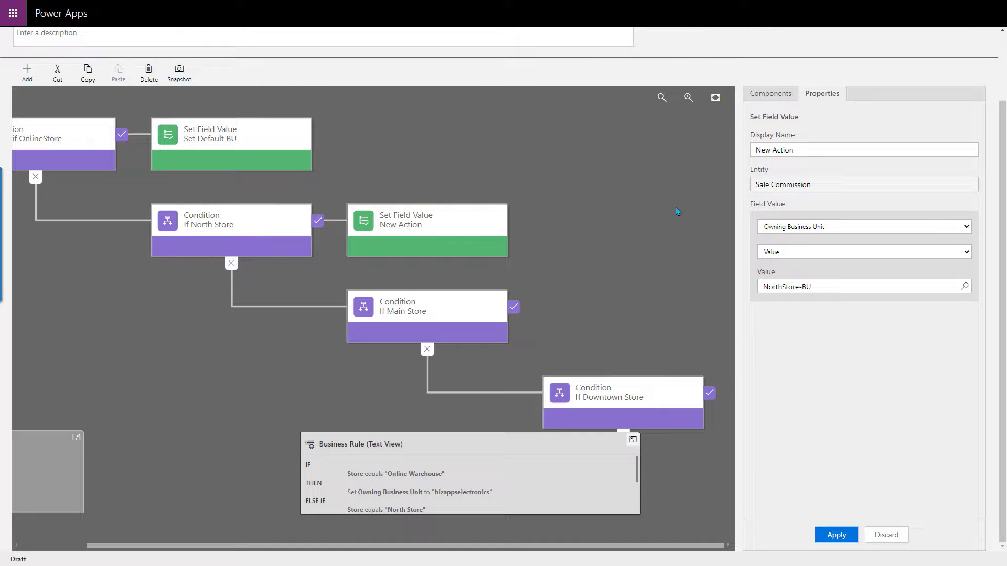
pyautogui.click(612, 218)
# Add a Set Field Value action to the true branch of If Main Store, setting Owning Business Unit to MainStore-BU, and apply it
pyautogui.click(780, 99)
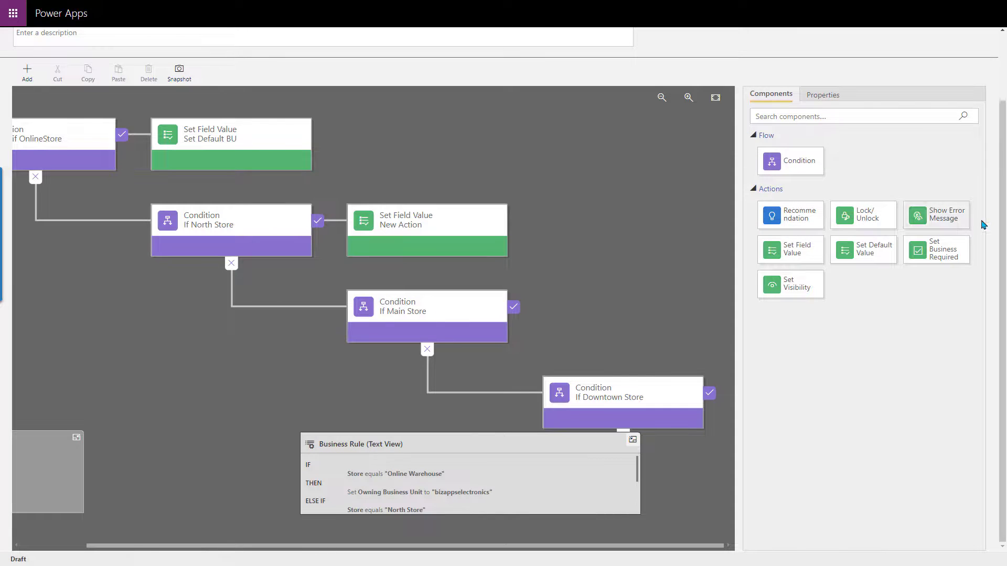
pyautogui.moveTo(789, 249); pyautogui.dragTo(535, 325)
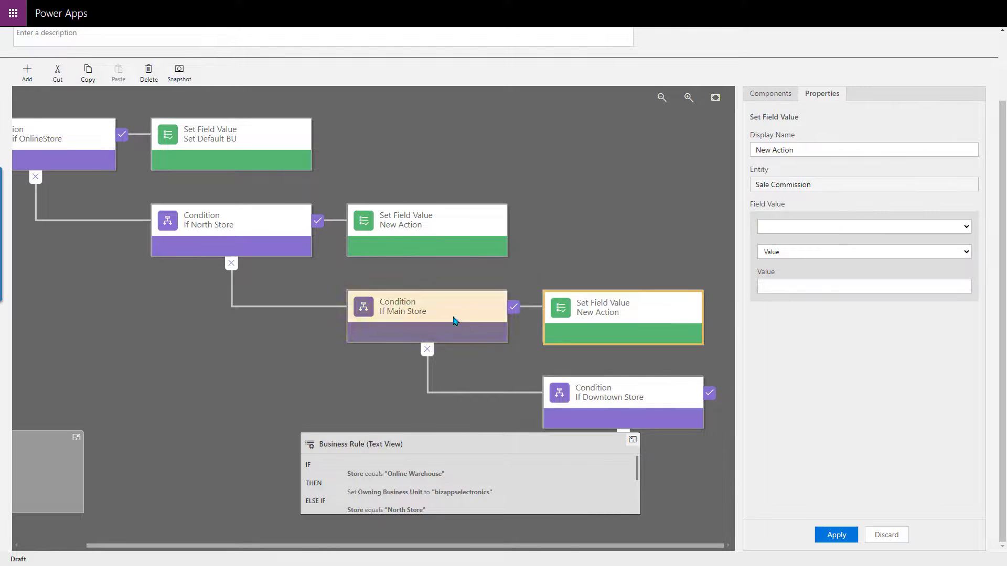
pyautogui.click(780, 228)
pyautogui.click(798, 334)
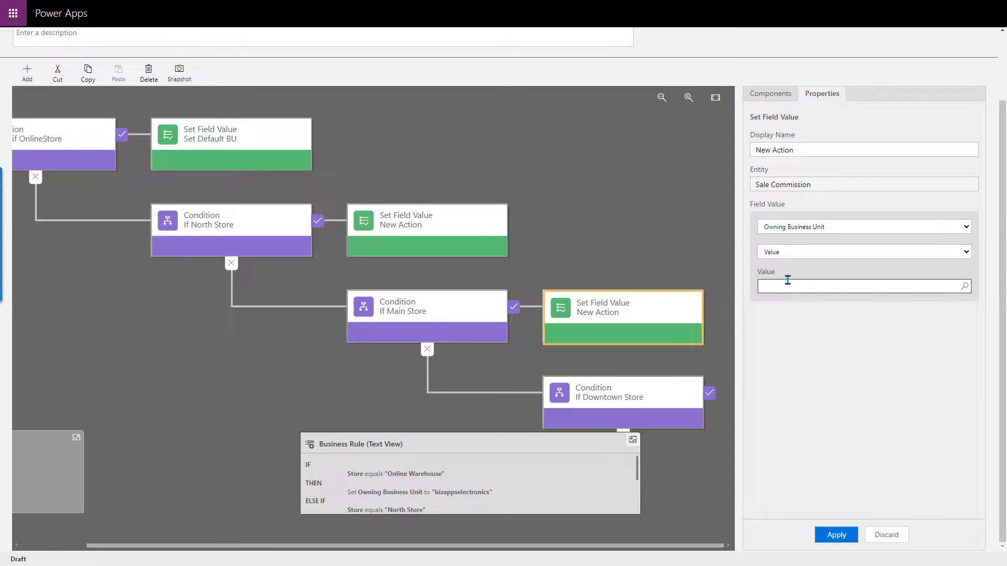
pyautogui.click(788, 284)
pyautogui.click(387, 318)
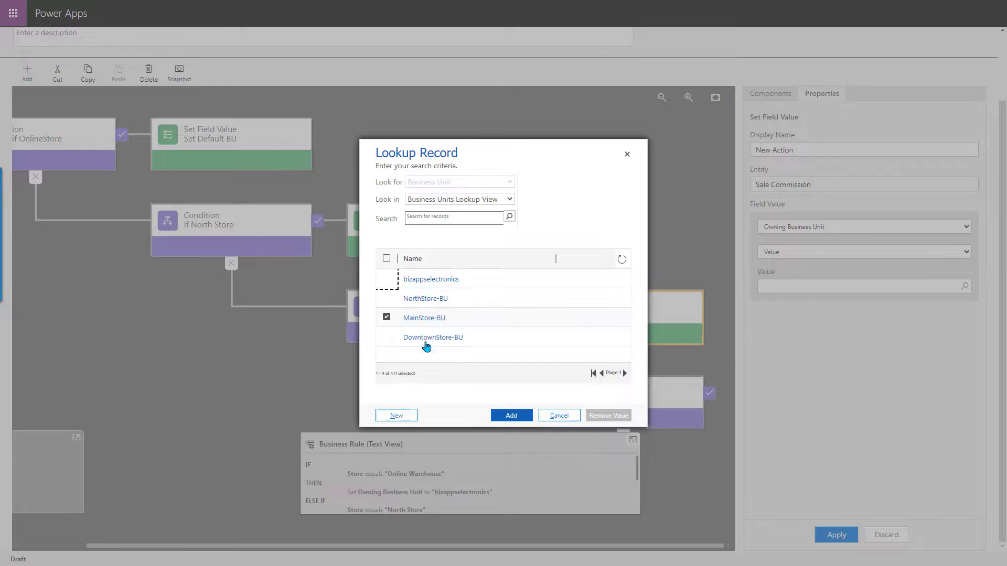
pyautogui.click(519, 416)
pyautogui.click(837, 535)
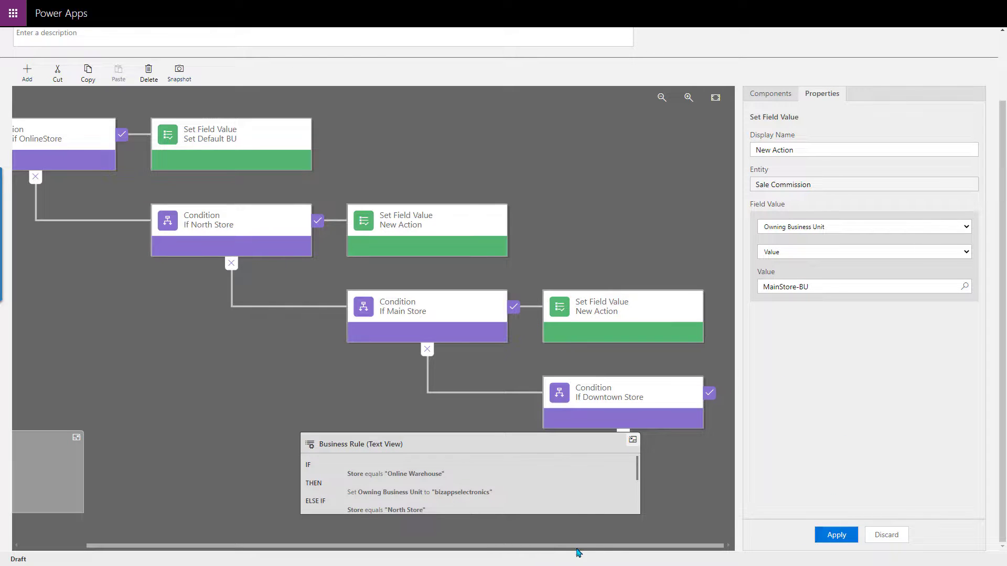
# Add a Set Field Value action to the true branch of If Downtown Store, setting Owning Business Unit to DowntownStore-BU, and apply it
pyautogui.click(769, 94)
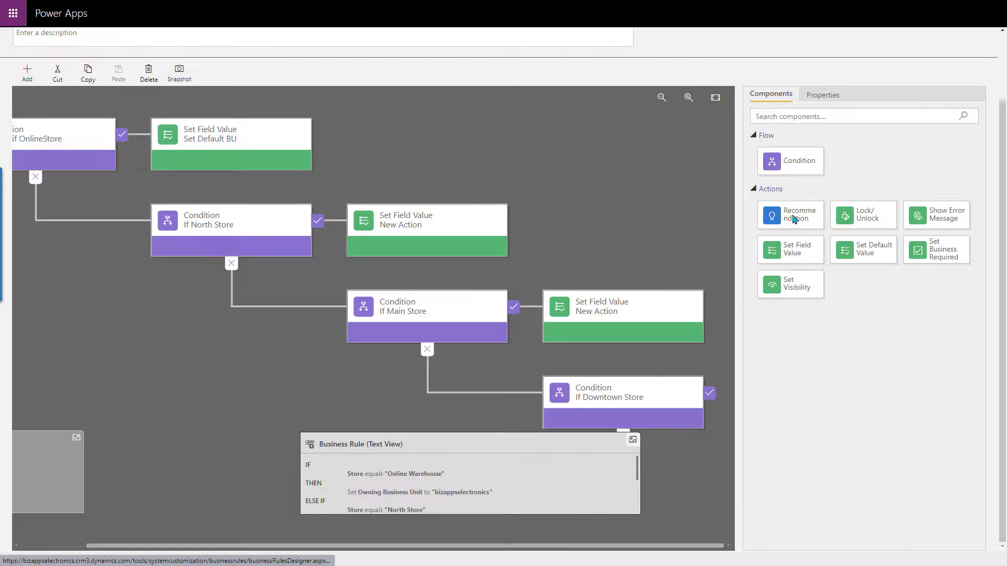
pyautogui.moveTo(791, 251); pyautogui.dragTo(724, 412)
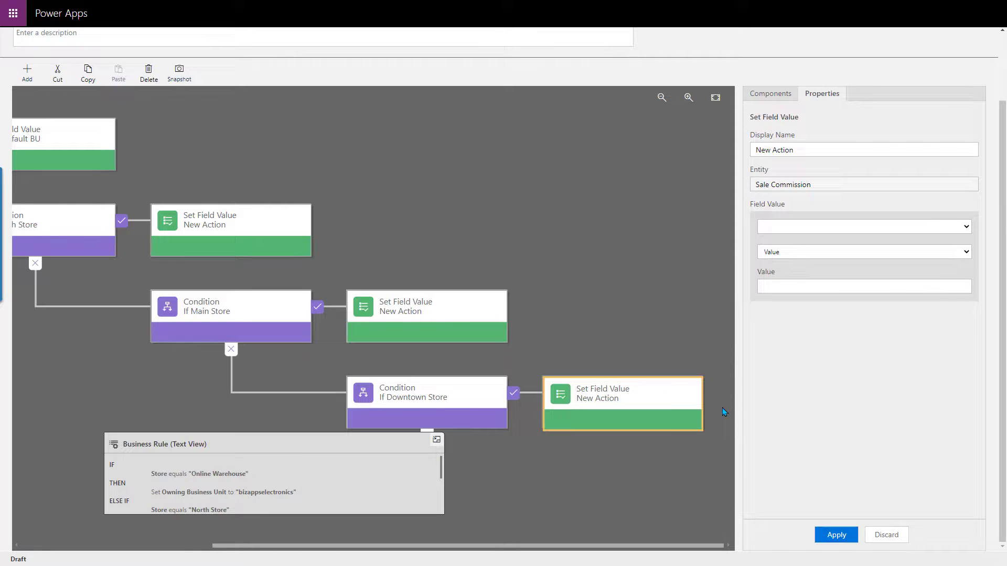
pyautogui.click(810, 231)
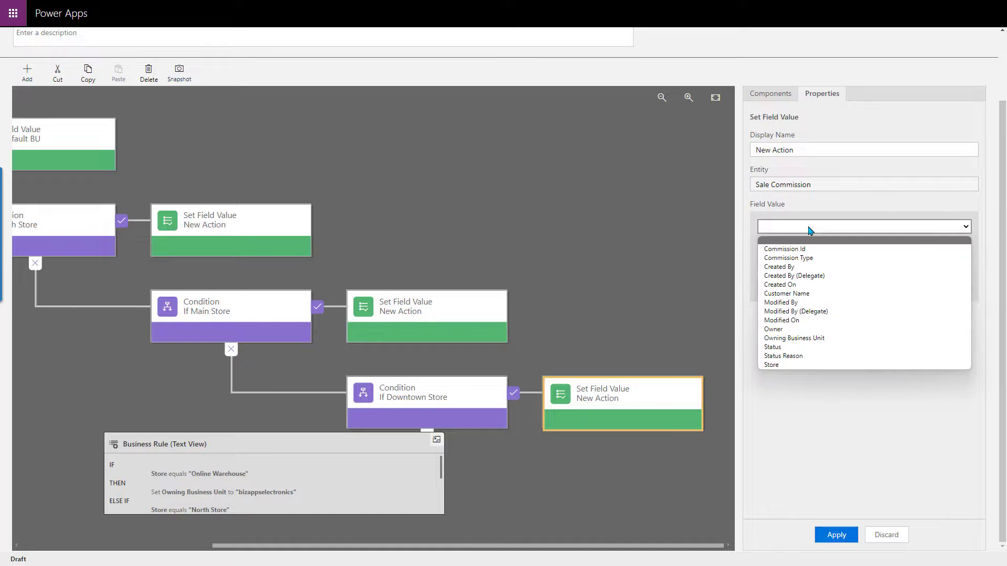
pyautogui.click(804, 338)
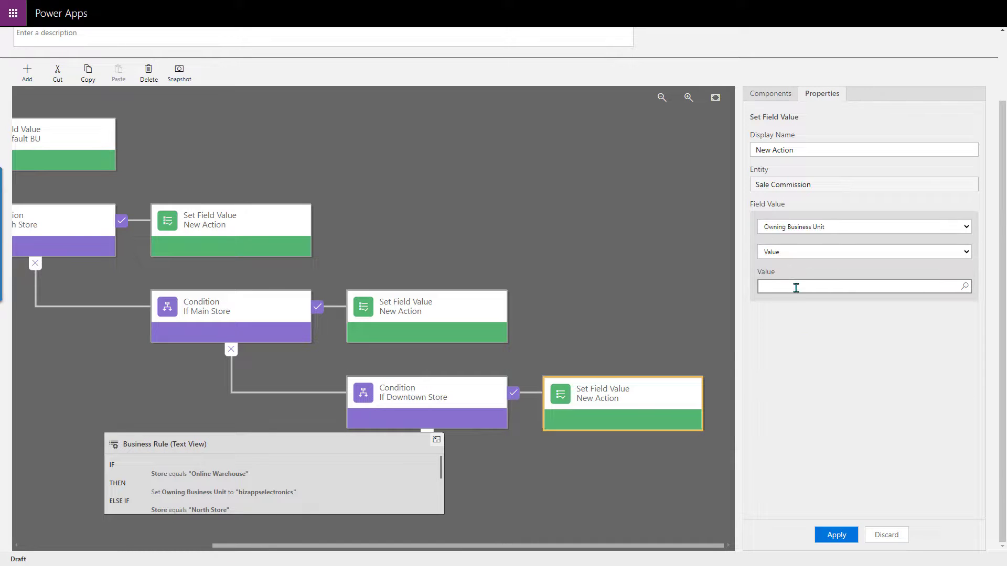
pyautogui.click(964, 287)
pyautogui.click(386, 336)
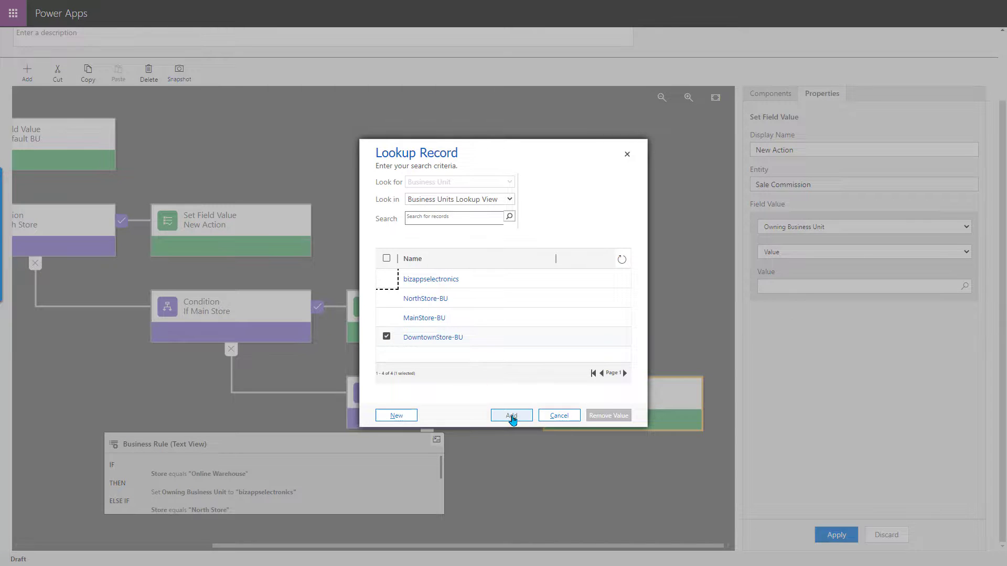
pyautogui.click(512, 416)
pyautogui.click(838, 535)
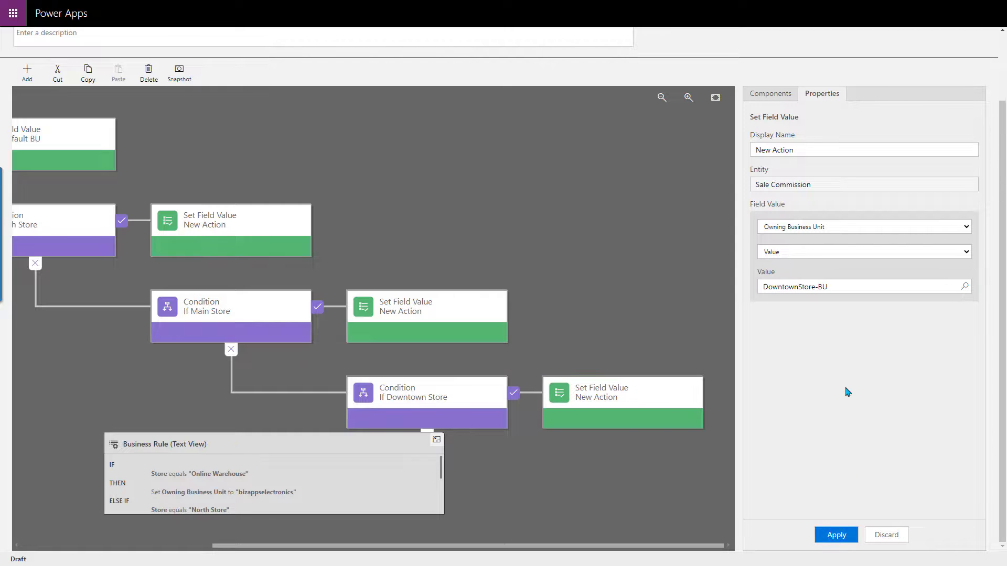
pyautogui.click(605, 221)
# Validate the Change BU business rule
pyautogui.scroll(2, 597, 225)
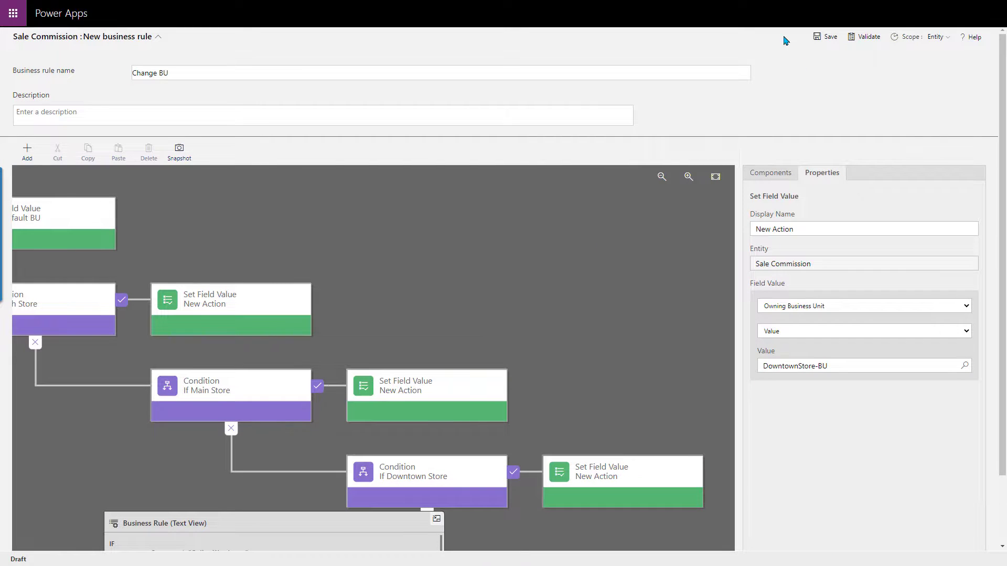
pyautogui.click(865, 38)
pyautogui.click(863, 41)
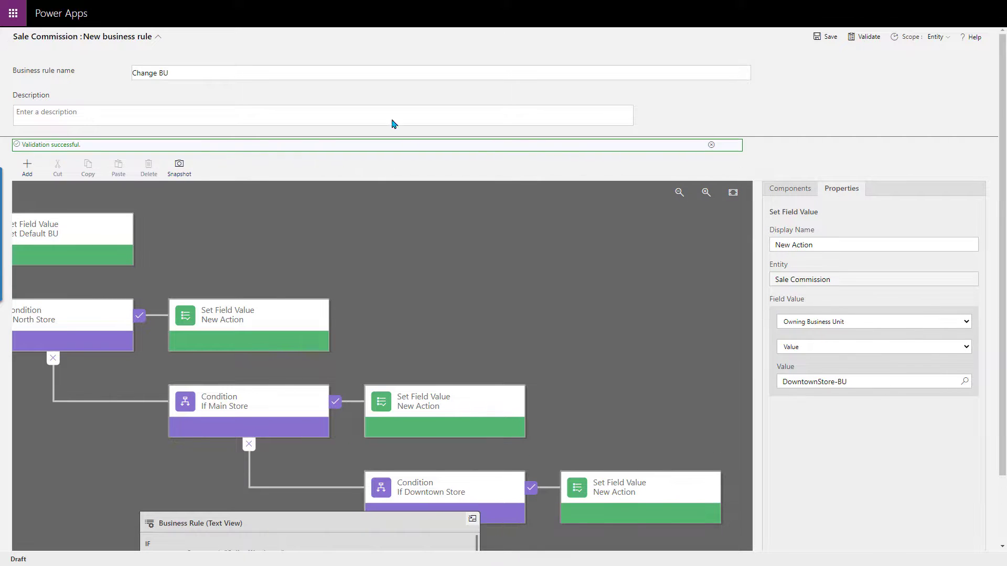
pyautogui.moveTo(29, 147); pyautogui.dragTo(77, 145)
pyautogui.click(78, 143)
# Save the Change BU business rule and activate it
pyautogui.click(828, 37)
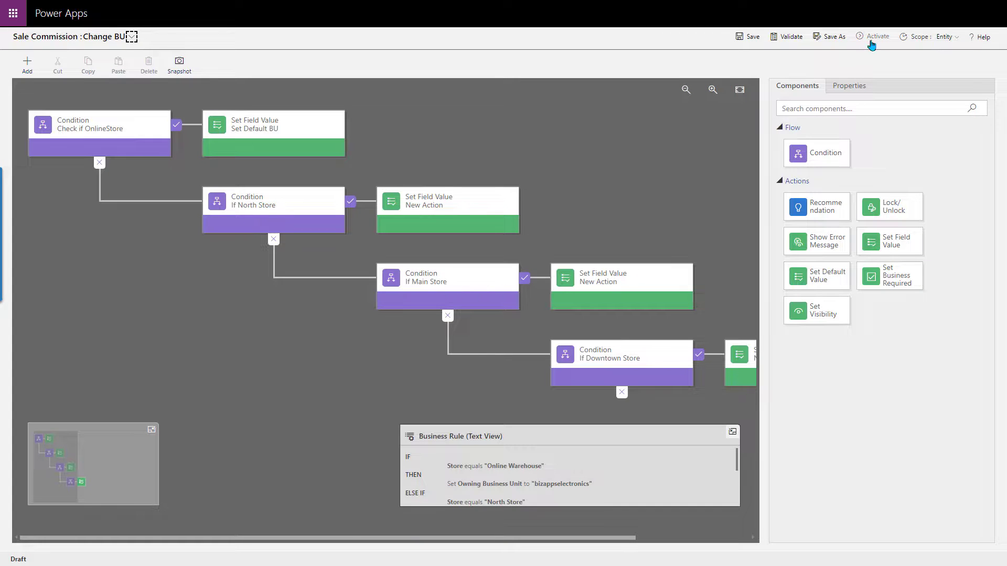
pyautogui.click(872, 37)
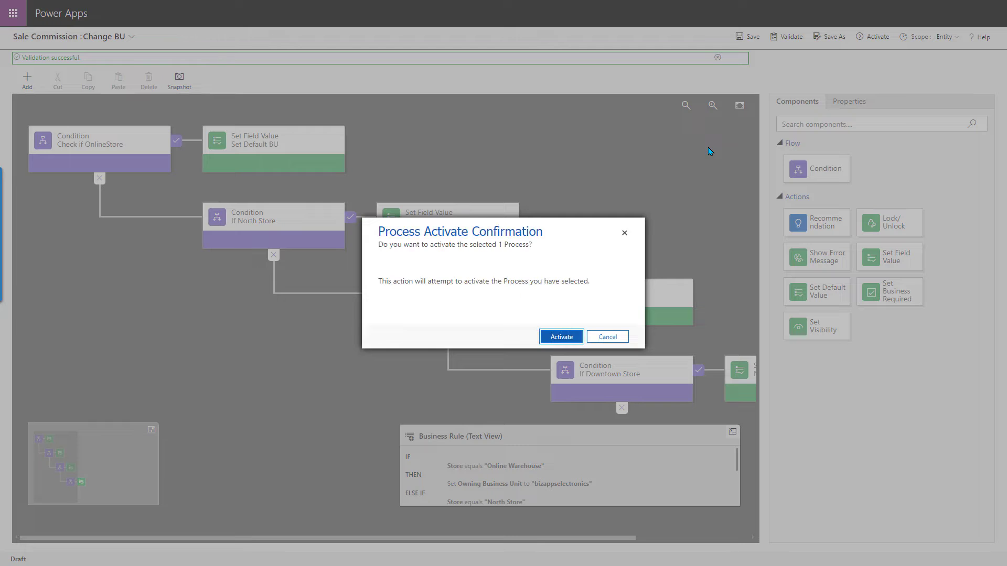
pyautogui.click(541, 335)
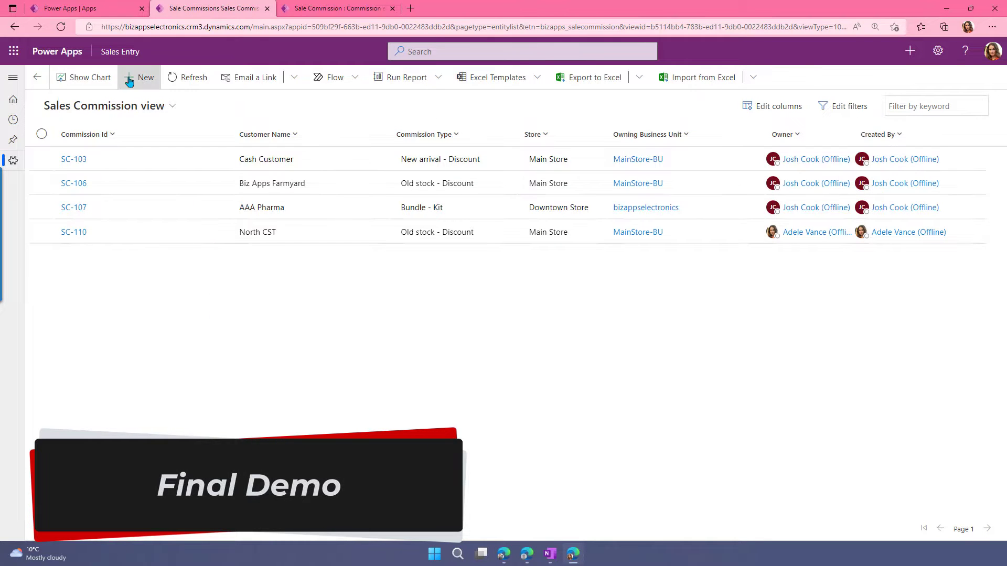
# Start a new sale commission record in Sales Entry with customer name North Batteries inc and commission type Old stock - Discount
pyautogui.click(147, 81)
pyautogui.click(182, 181)
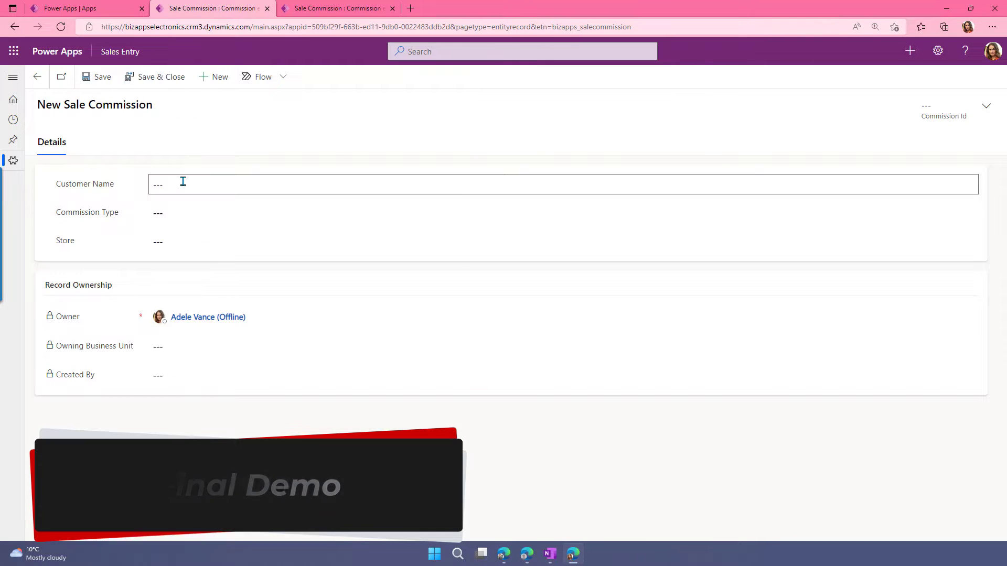
pyautogui.write('North Batteries inc')
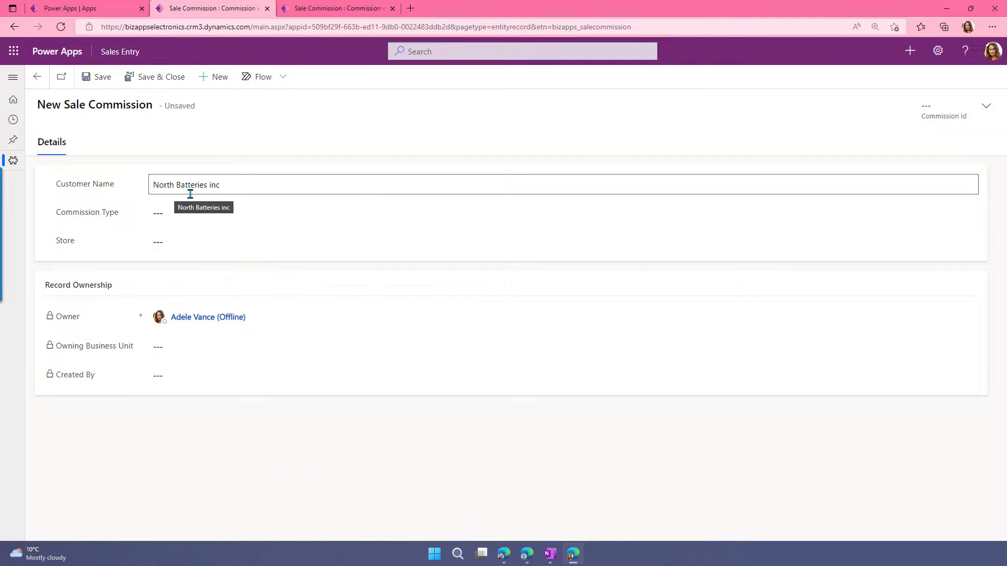
pyautogui.click(197, 215)
pyautogui.click(198, 215)
pyautogui.click(200, 241)
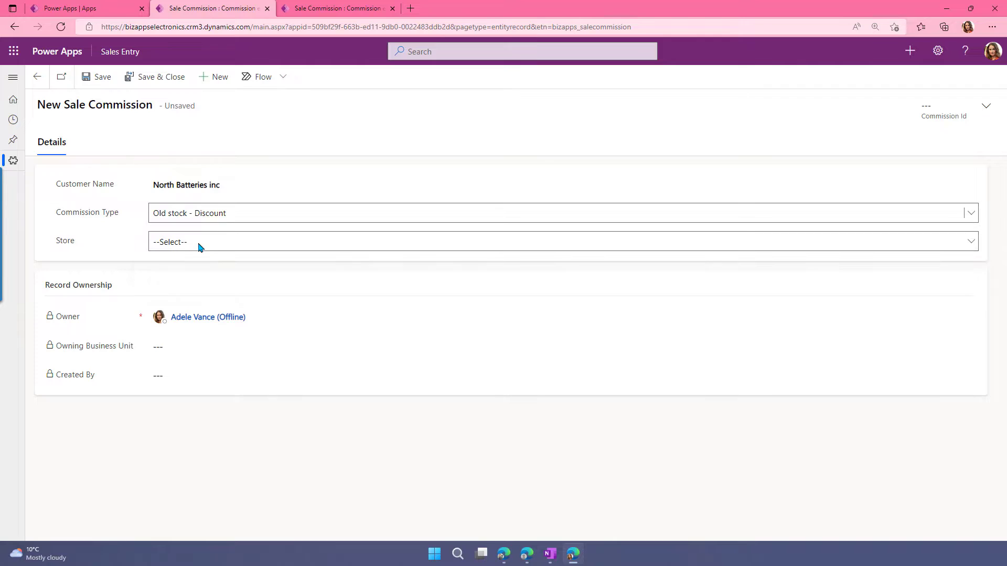
# Set the new sale commission's Store to North Store, then save and close the record
pyautogui.click(228, 245)
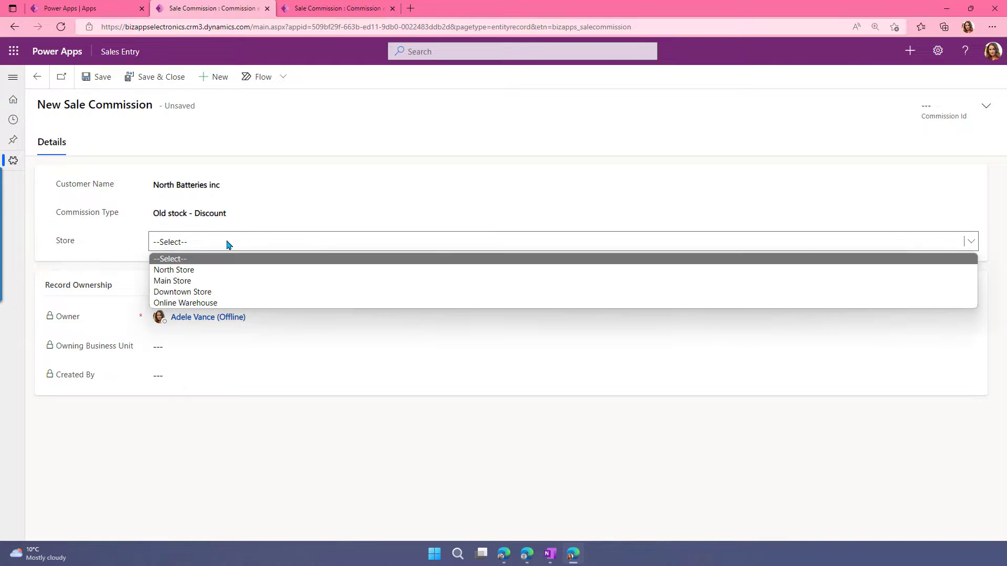
pyautogui.click(180, 272)
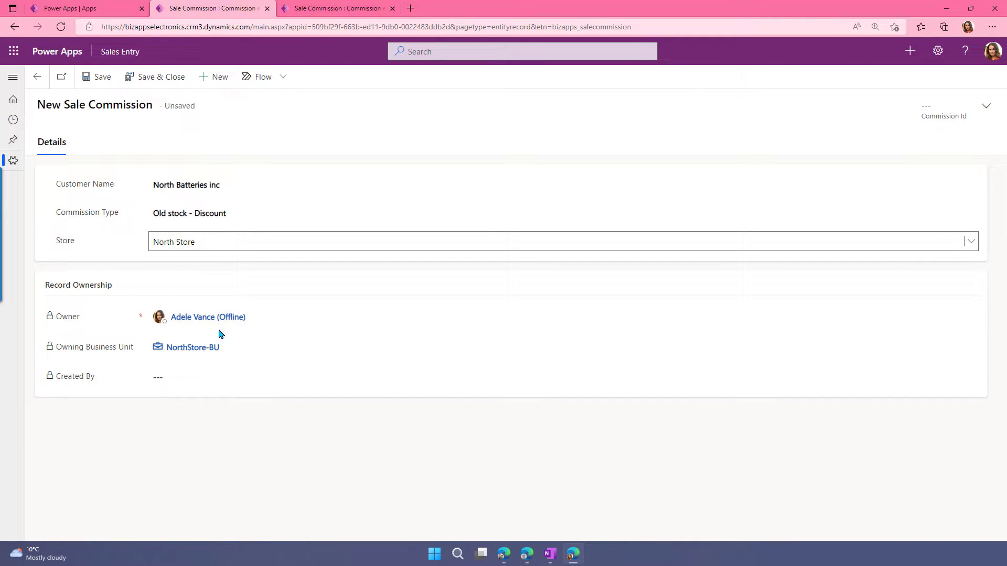
pyautogui.click(206, 248)
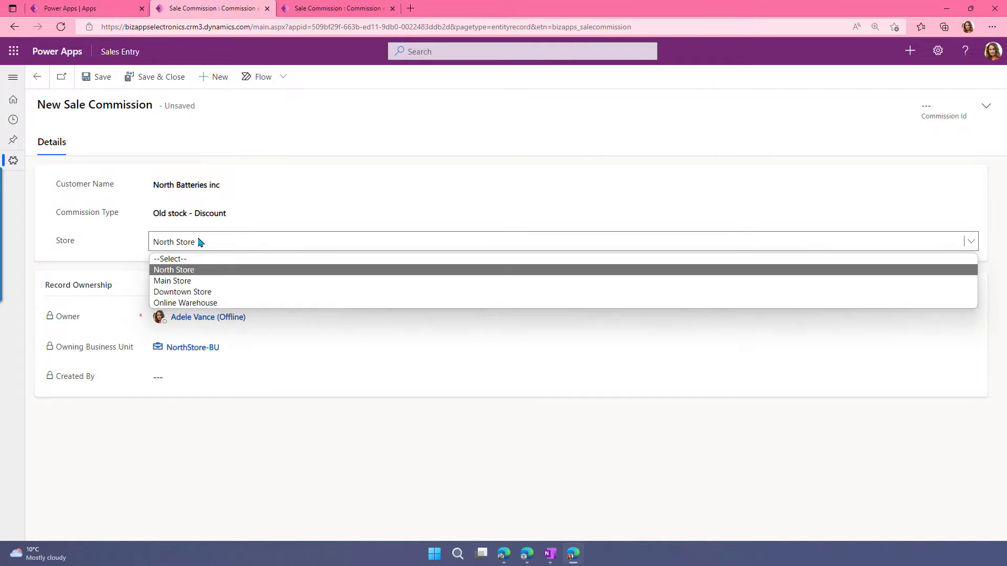
pyautogui.click(294, 189)
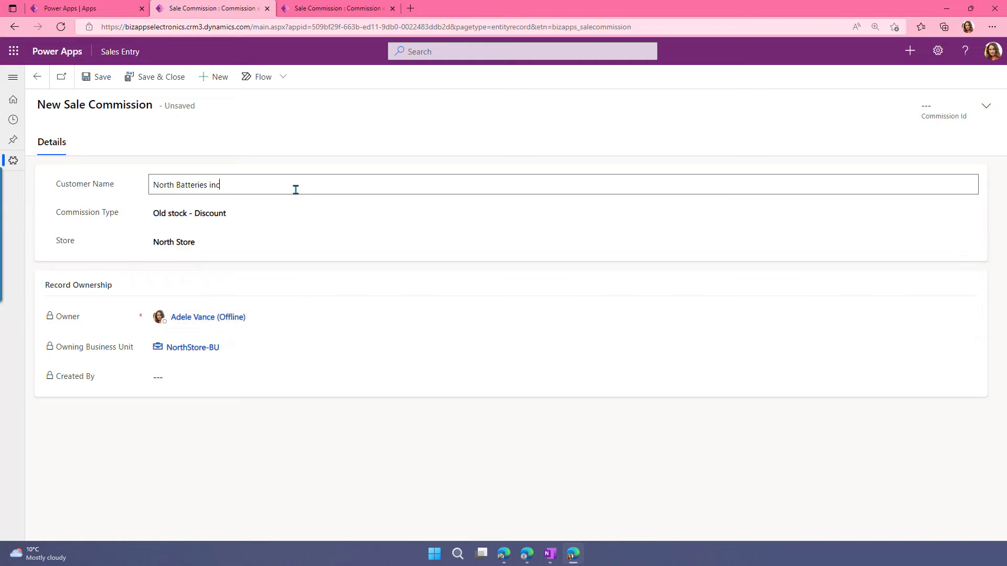
pyautogui.click(153, 79)
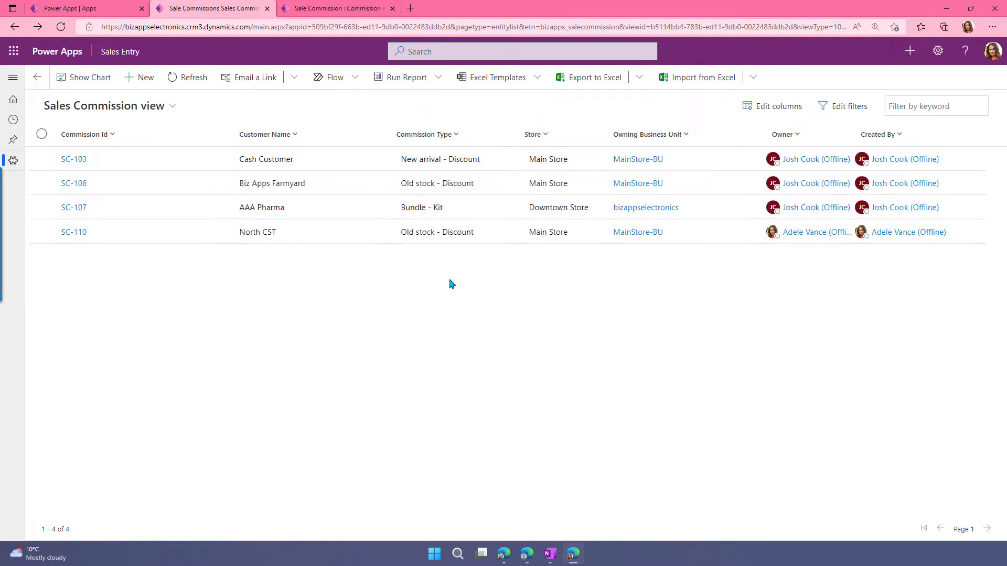
# Switch to the other user's browser window to check the Sales Commission view for the North Batteries inc record
pyautogui.click(502, 555)
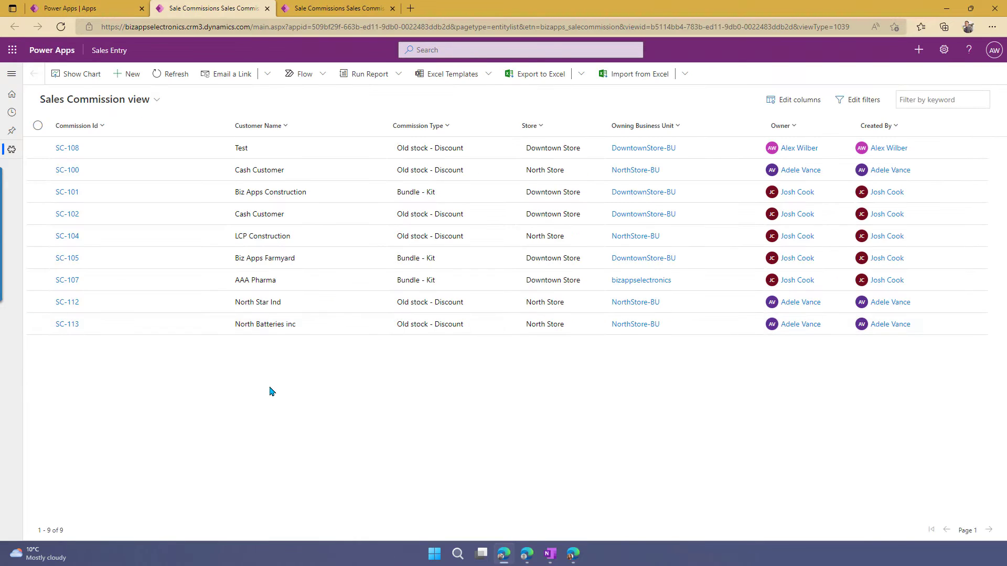